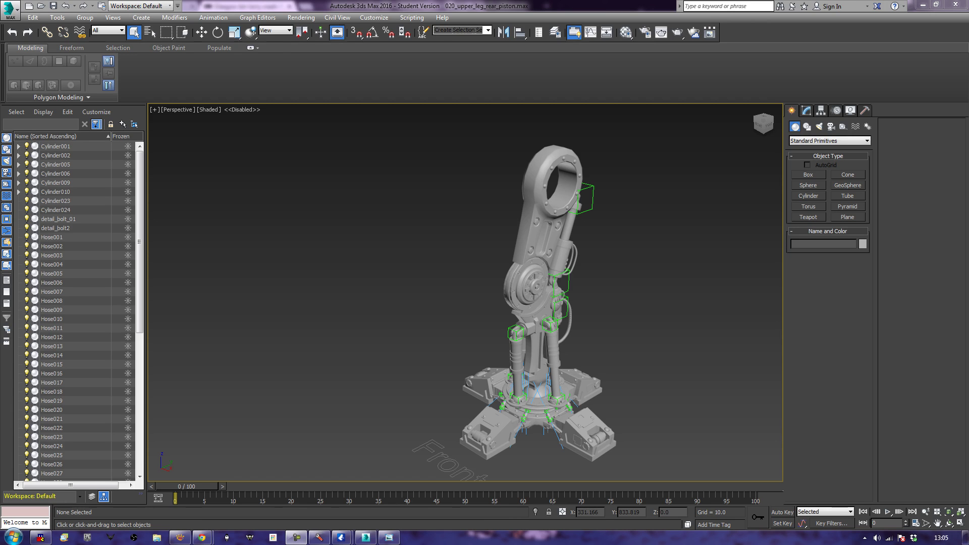
Step: Create a plane about 237 long and 436 wide beside the leg model in the front view
alt+middle_drag(699, 376, 724, 371)
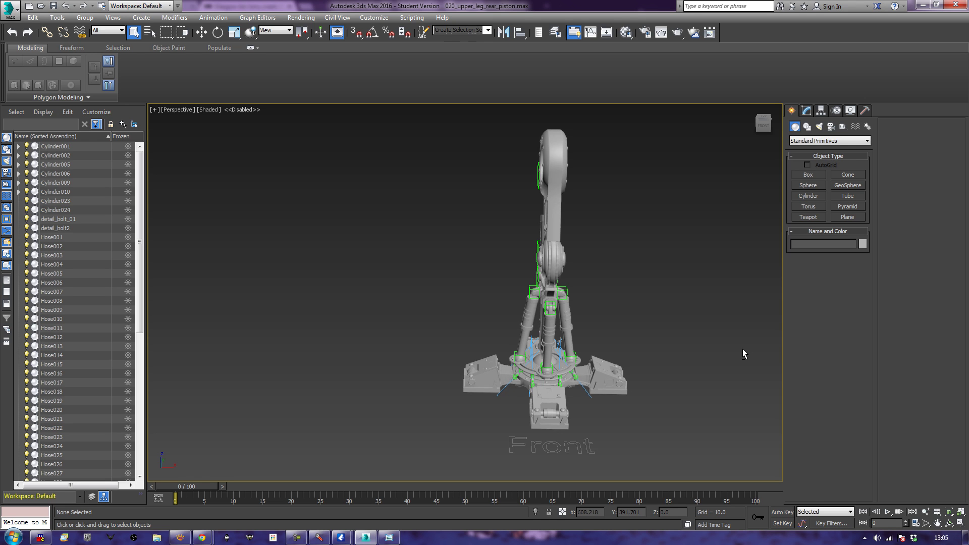
key(f)
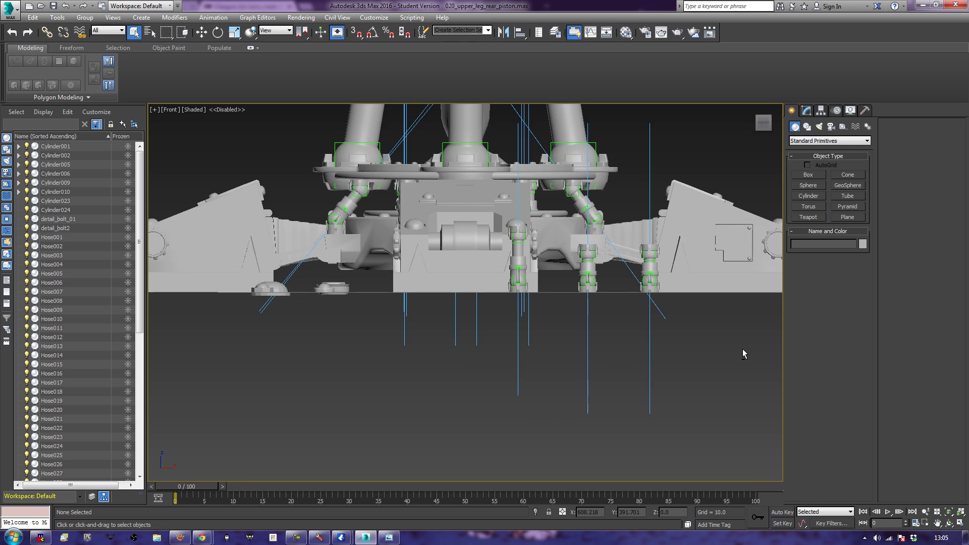
key(z)
middle_drag(645, 216, 532, 217)
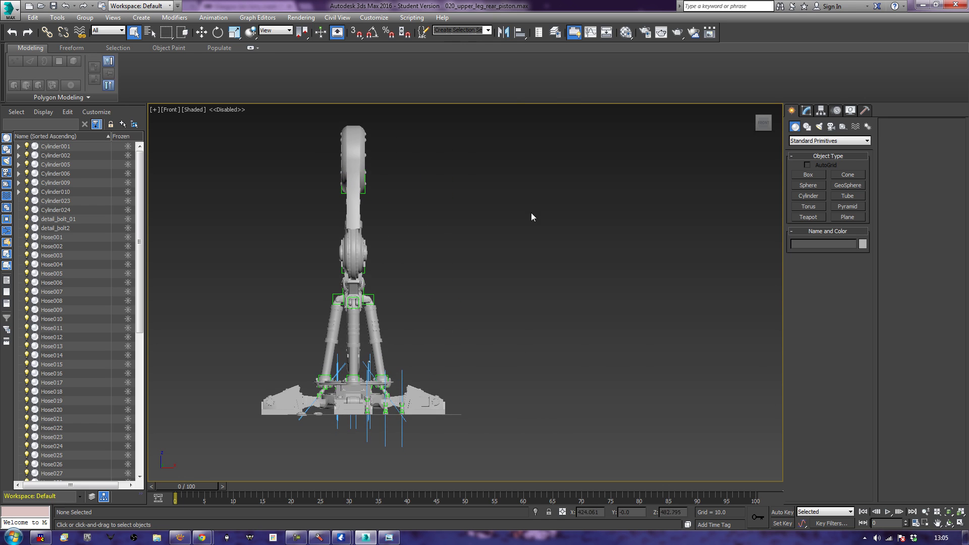
click(855, 217)
drag(523, 238, 706, 338)
click(807, 174)
drag(518, 357, 705, 456)
click(724, 349)
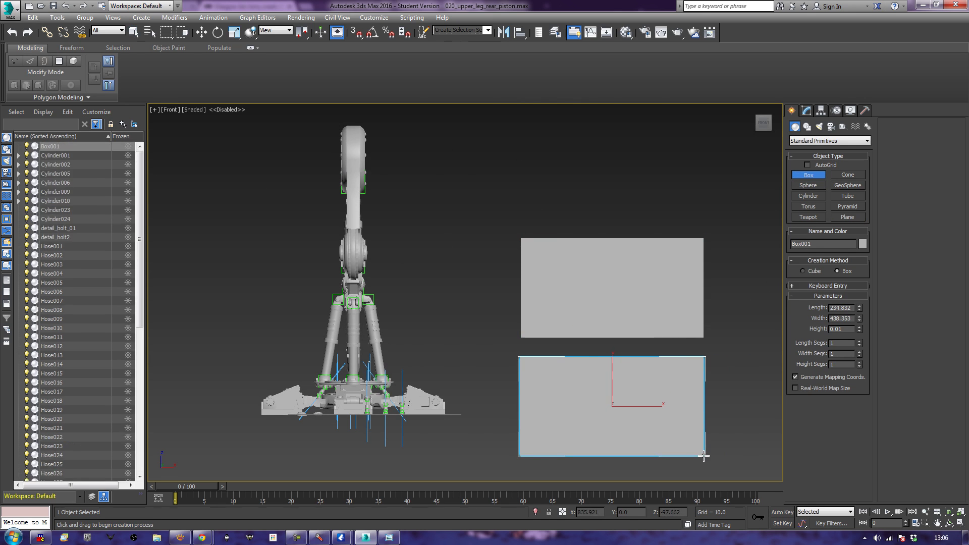
click(750, 441)
click(810, 112)
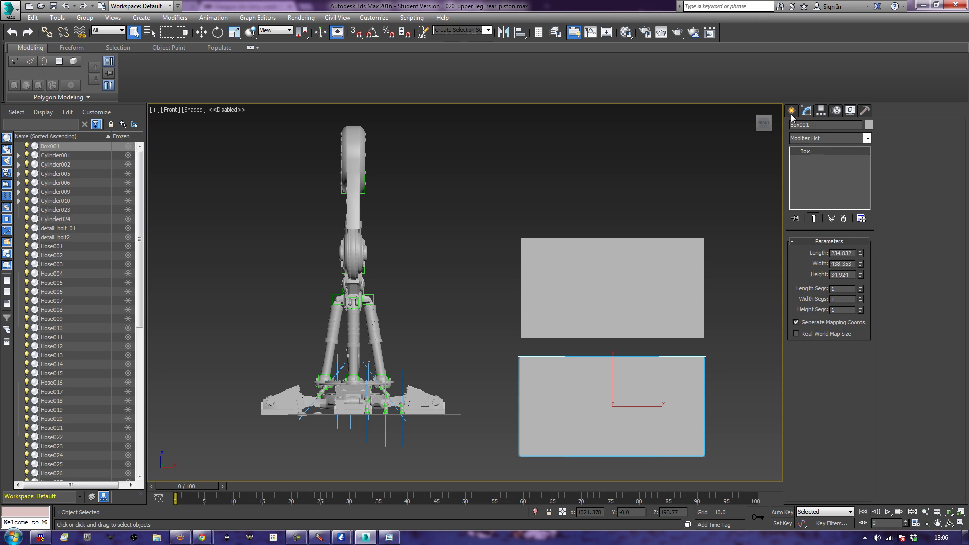
click(792, 111)
click(806, 126)
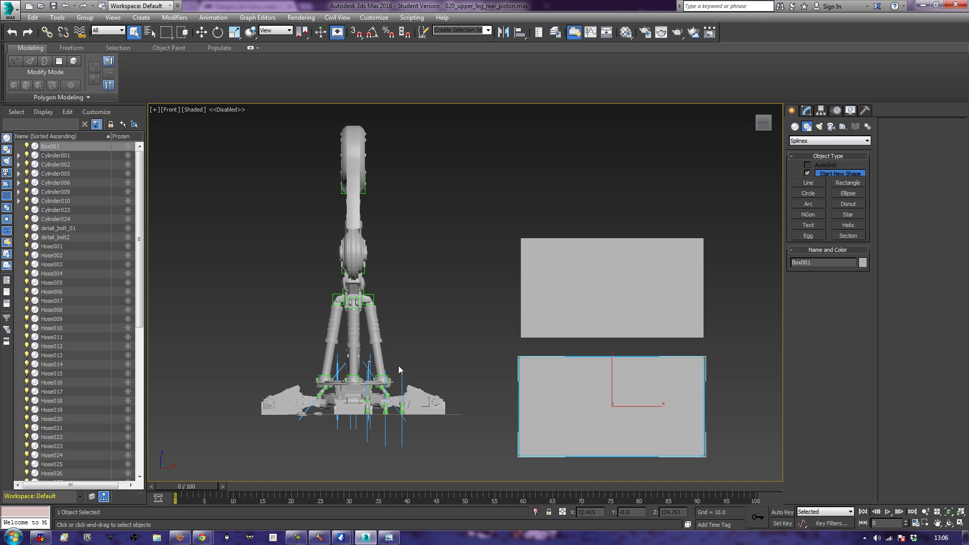
click(499, 365)
click(602, 444)
key(Delete)
Step: Show edged faces and set the plane to 5 length segments and 10 width segments
drag(559, 159, 621, 316)
key(F4)
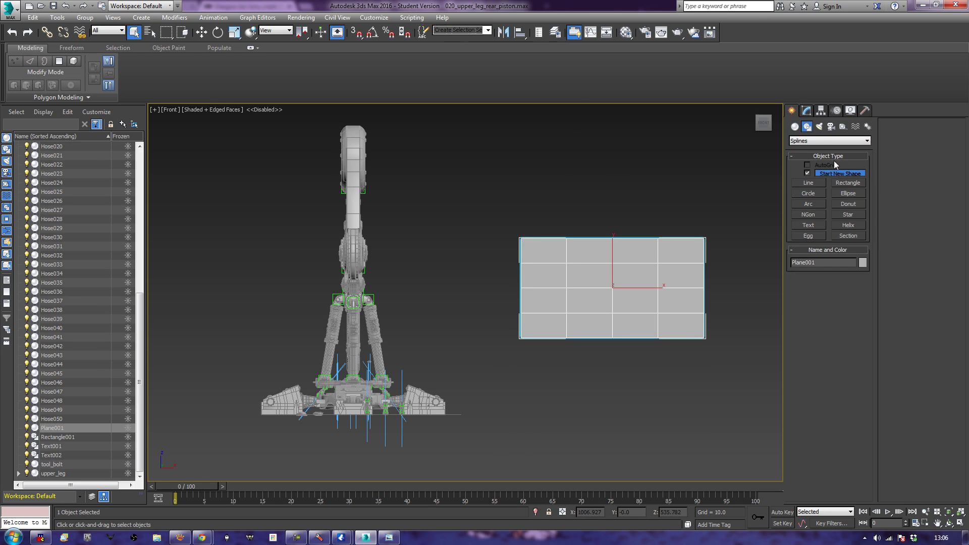
click(807, 111)
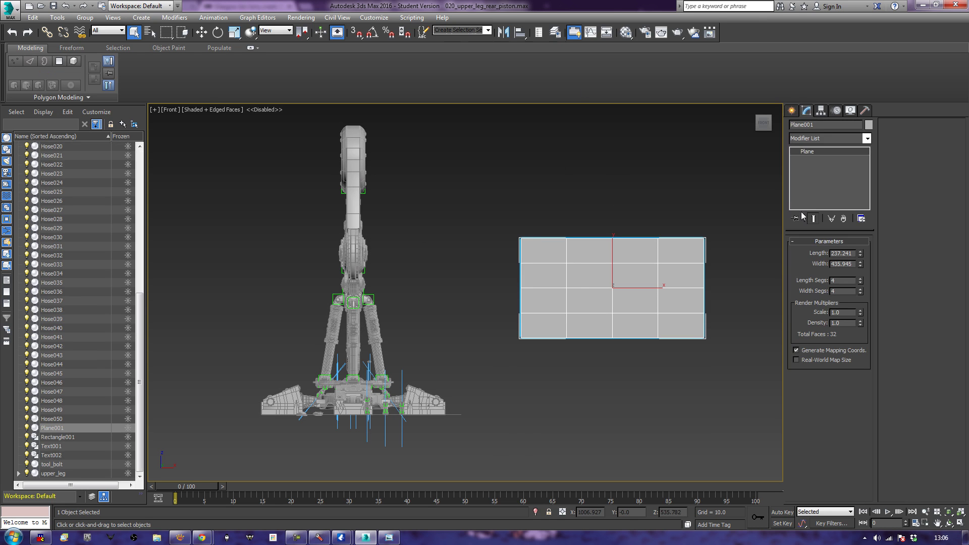
click(860, 279)
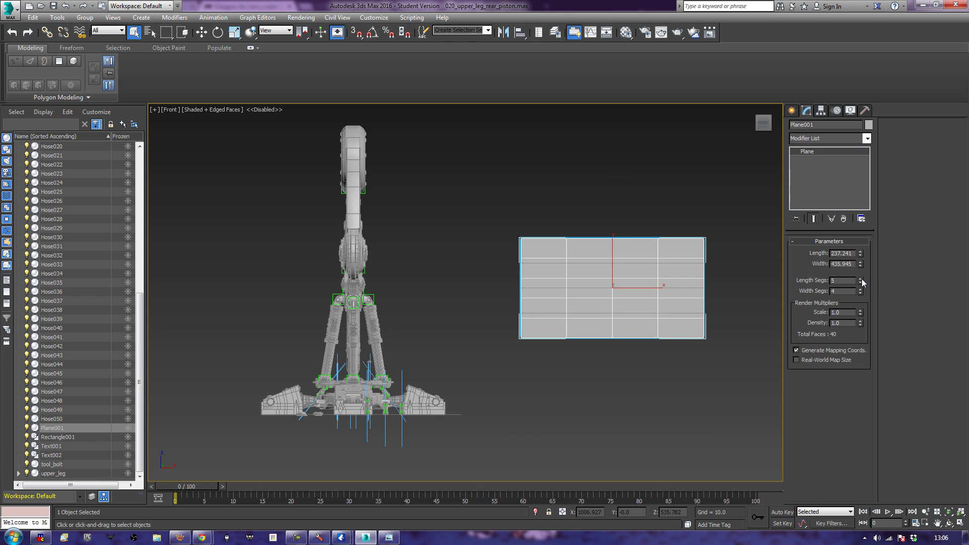
click(861, 289)
click(861, 289)
click(861, 289)
click(861, 290)
click(862, 289)
click(861, 290)
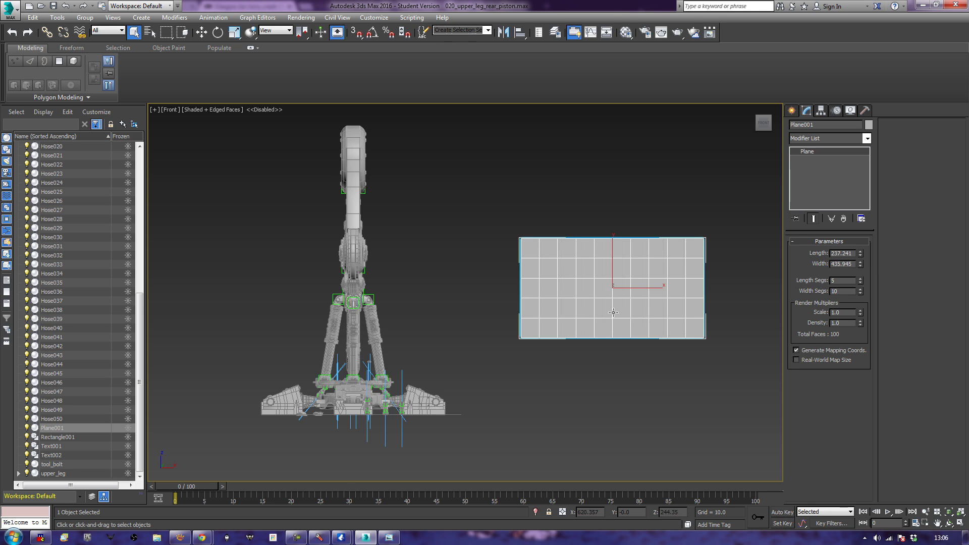
Step: Move the plane out in front of the leg in the perspective view, to about X 134, Y -423
key(p)
key(z)
middle_drag(590, 321, 513, 359)
scroll(550, 298, down, 6)
key(w)
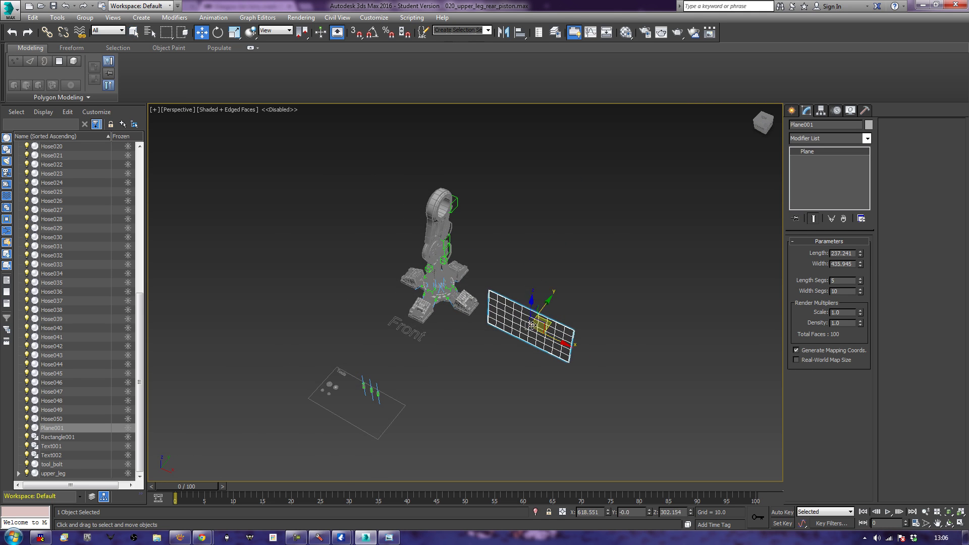
drag(553, 324, 413, 341)
Step: Clone the plane as a reference, offset about 103 units along Y towards the leg
alt+middle_drag(460, 348, 432, 365)
middle_drag(433, 365, 520, 368)
scroll(437, 329, up, 5)
middle_drag(520, 368, 771, 141)
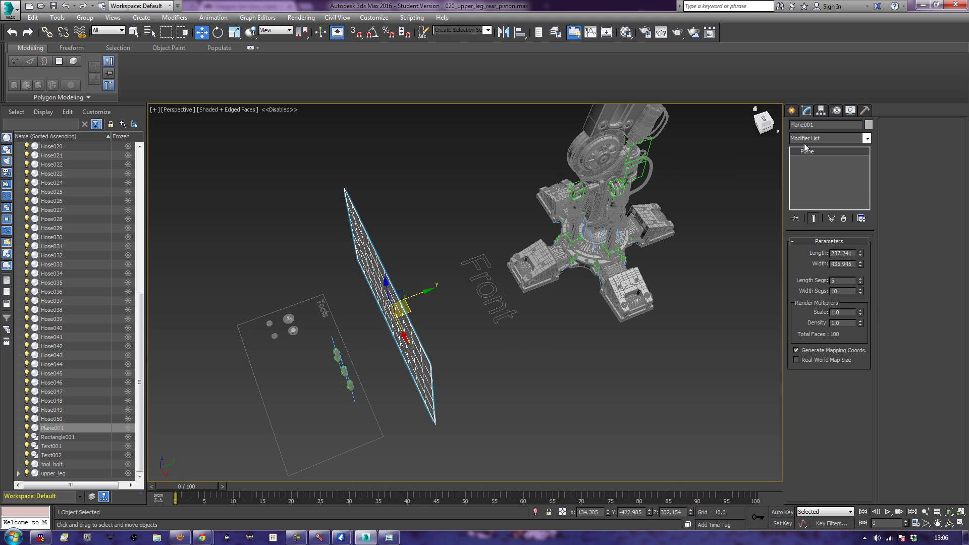
shift+drag(421, 295, 470, 277)
click(436, 257)
click(490, 314)
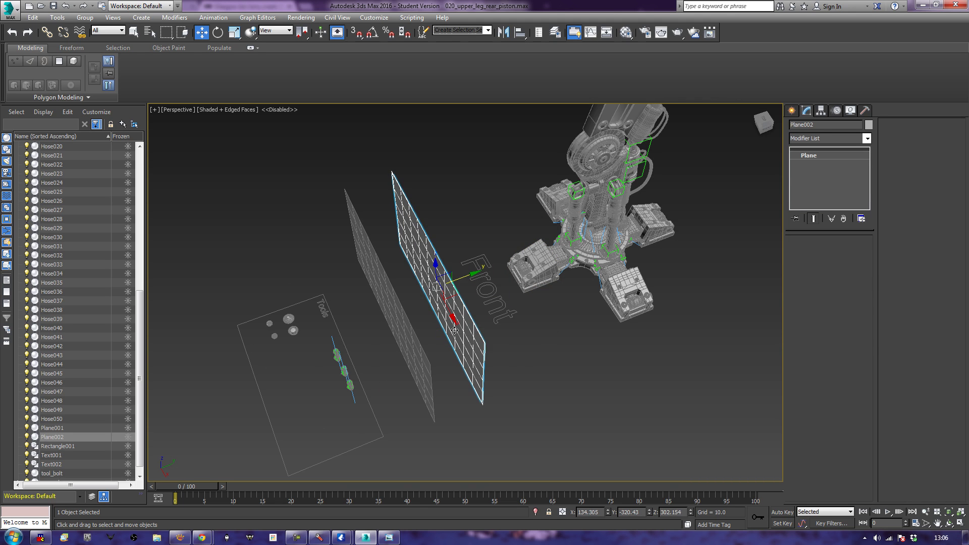
Step: Apply a Bend modifier to the copied plane with an angle of 90 and the bend axis set to X
click(829, 137)
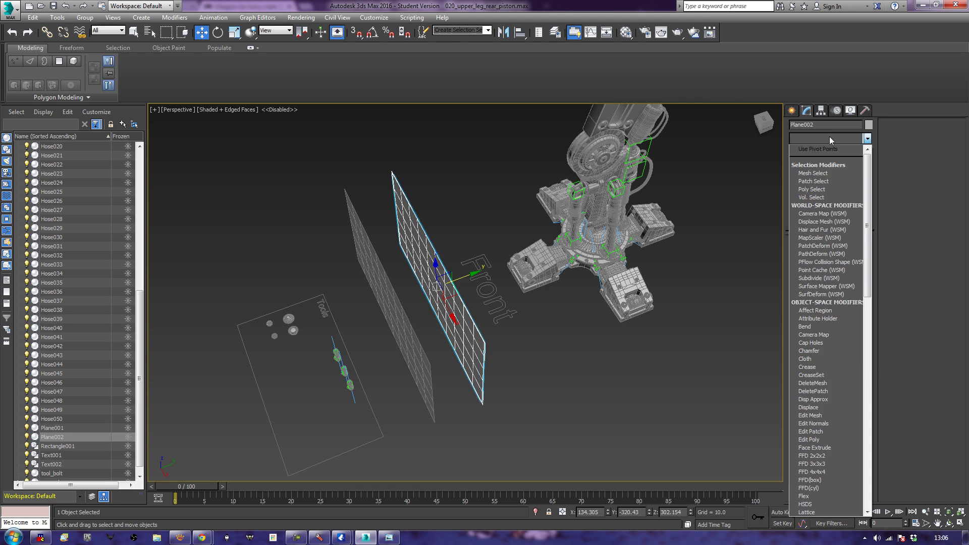
key(Return)
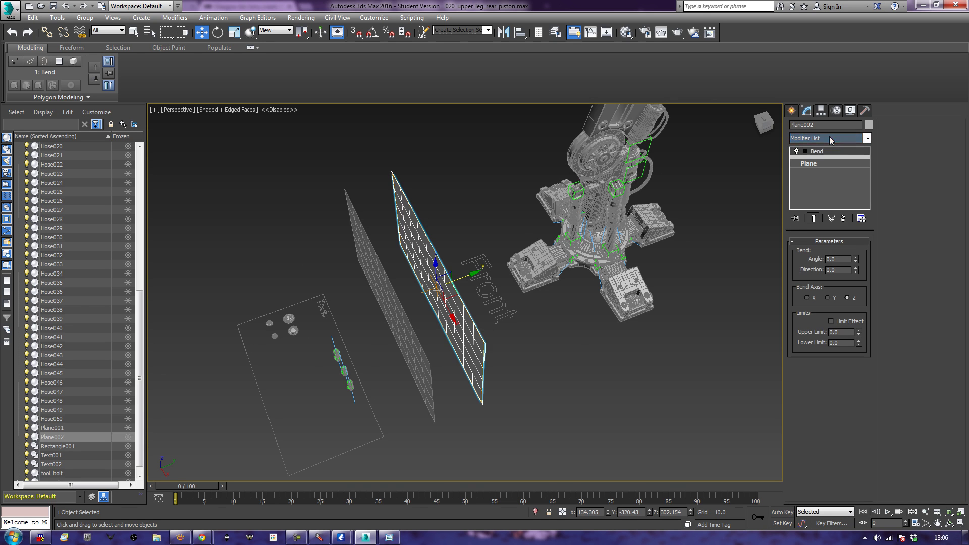
double_click(844, 259)
text(90)
key(Tab)
click(827, 298)
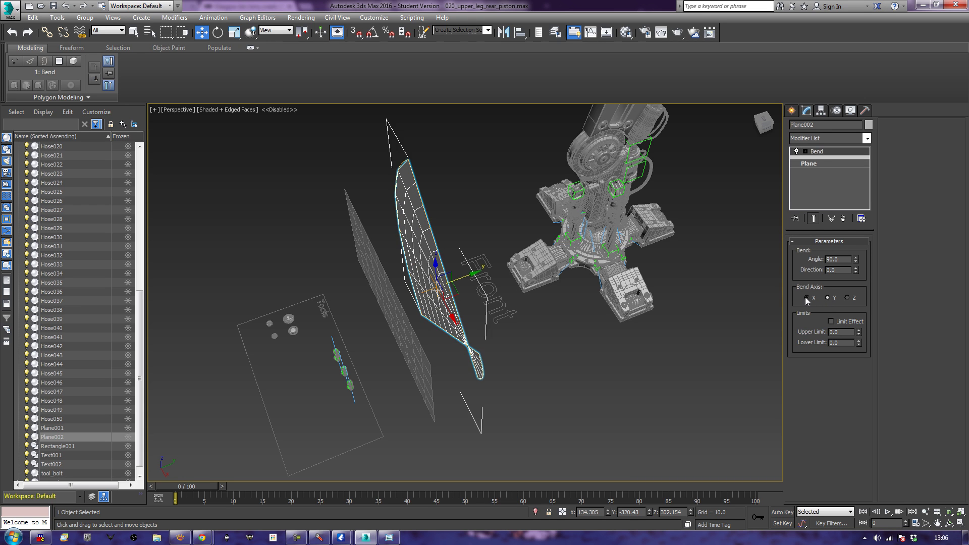
click(806, 298)
Step: Set the copied plane's bend angle to 180
alt+middle_drag(342, 348, 564, 329)
alt+middle_drag(486, 339, 586, 348)
double_click(837, 259)
text(180)
key(Tab)
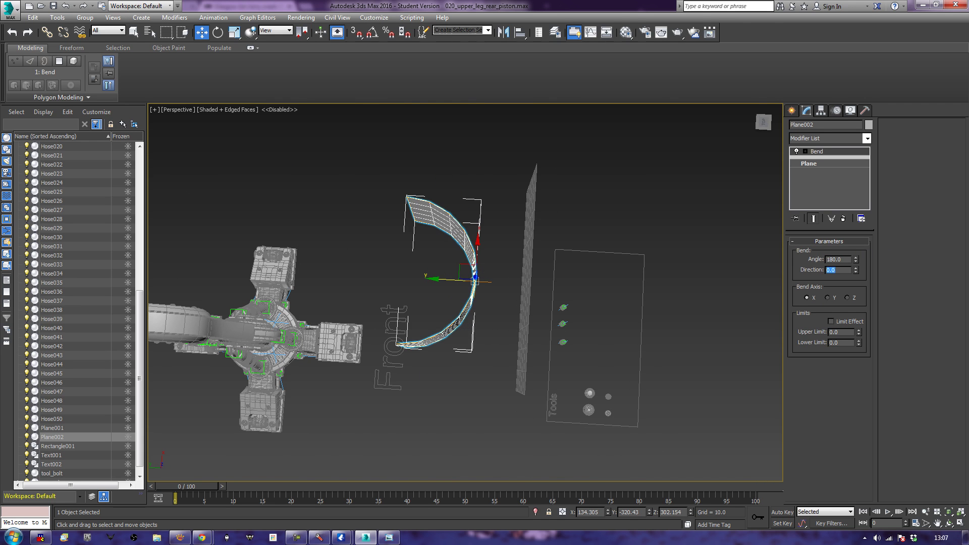
Step: Move the curved plane against the front of the lower leg, to about X 2, Y 42, Z 219
alt+middle_drag(211, 124, 370, 270)
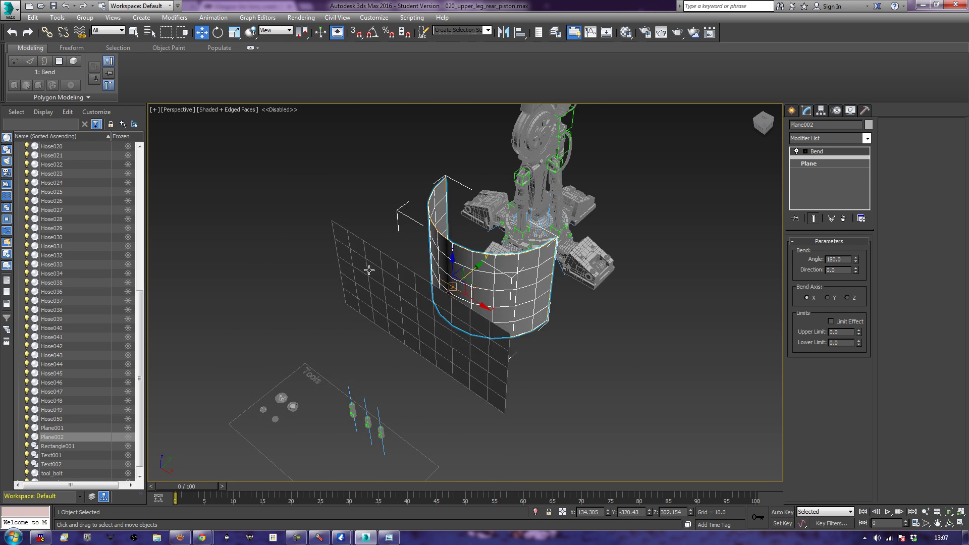
drag(490, 307, 283, 197)
alt+middle_drag(283, 197, 378, 274)
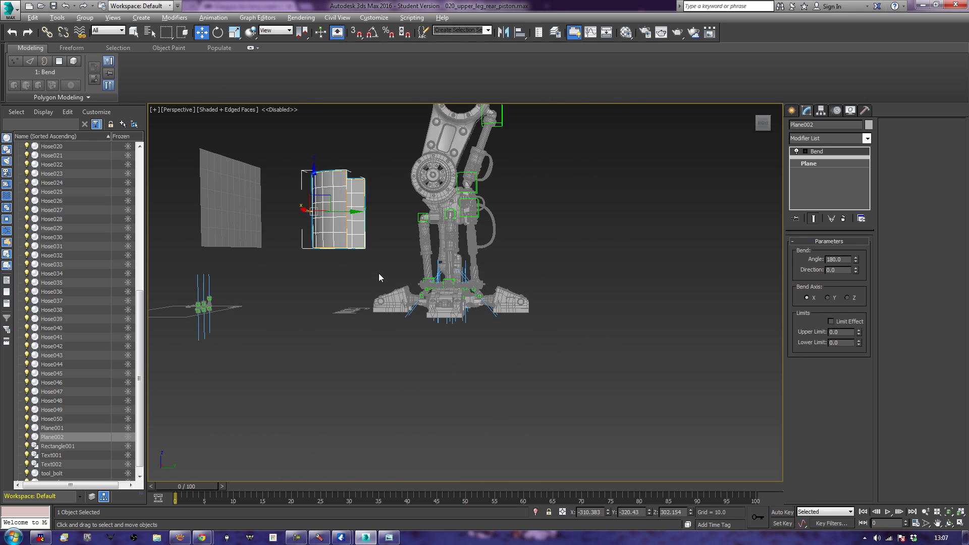
drag(323, 197, 410, 234)
key(ctrl+z)
alt+middle_drag(362, 266, 457, 273)
drag(457, 266, 554, 259)
alt+middle_drag(610, 281, 513, 235)
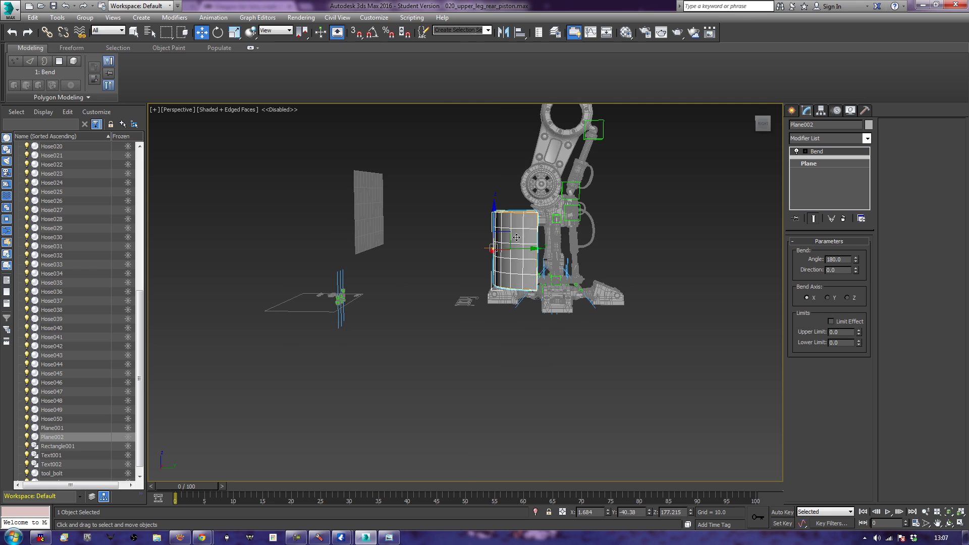
drag(513, 234, 538, 223)
alt+middle_drag(357, 267, 480, 286)
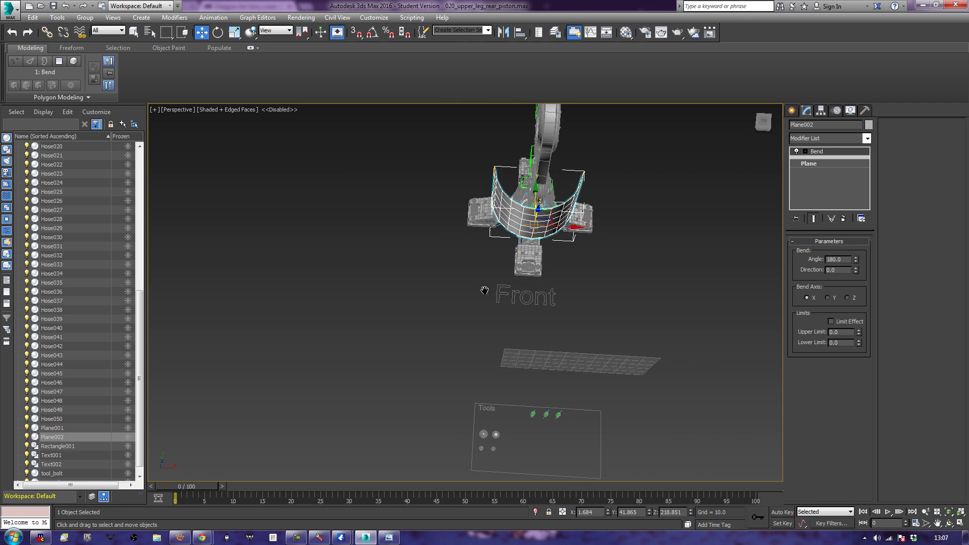
Step: Set the flat source plane's length and width to 150 each
click(547, 361)
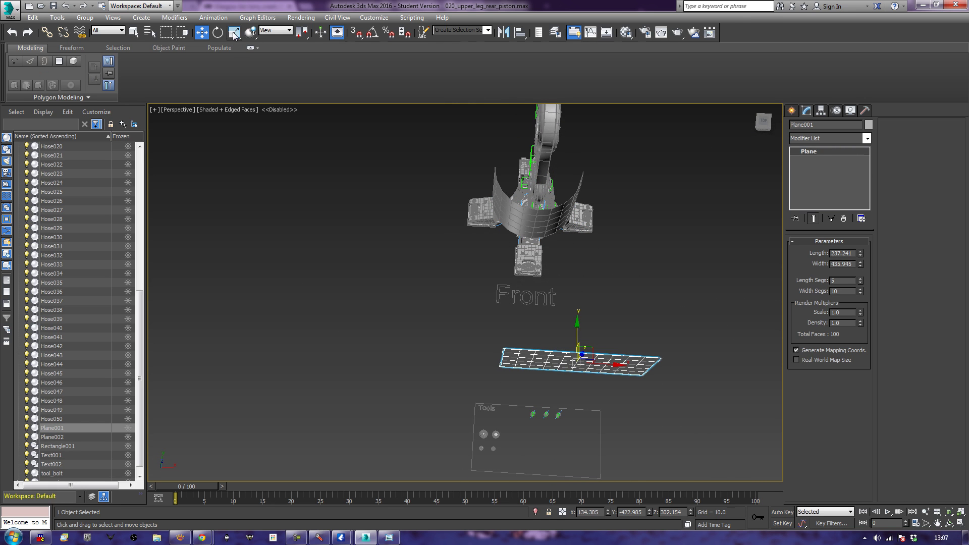
double_click(846, 253)
text(150)
key(Tab)
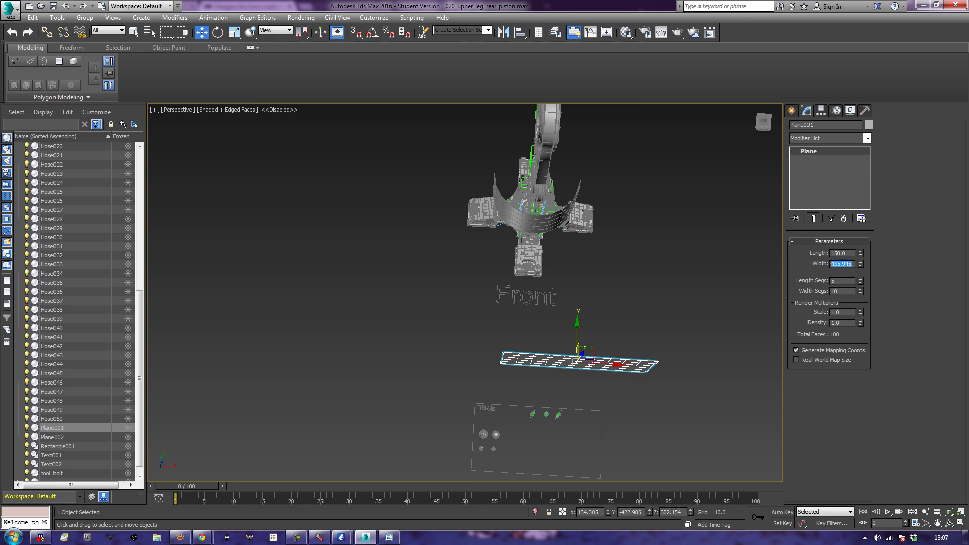
text(150)
key(Tab)
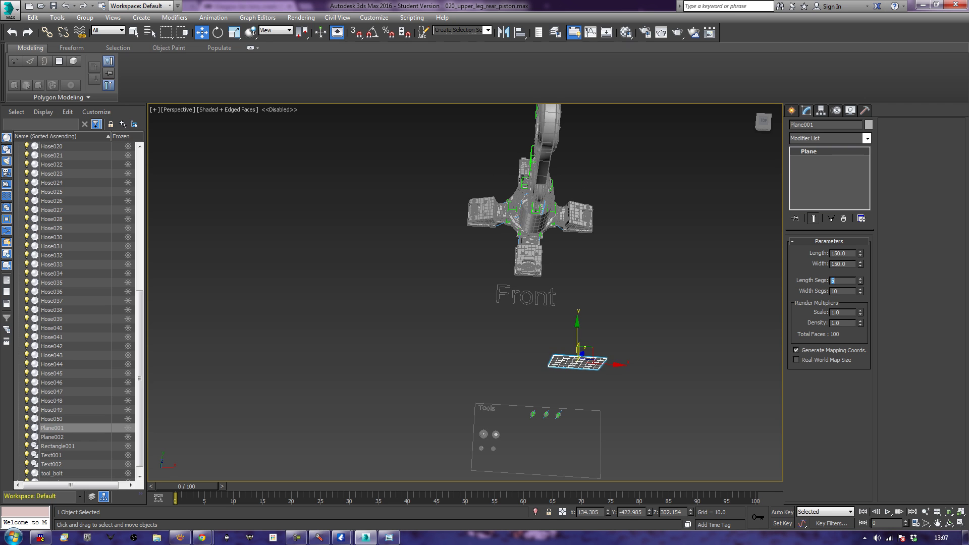
Step: Resize the flat source plane to about 192 long and 247.5 wide so the curved copy fits the leg
alt+middle_drag(454, 344, 560, 252)
scroll(543, 271, up, 3)
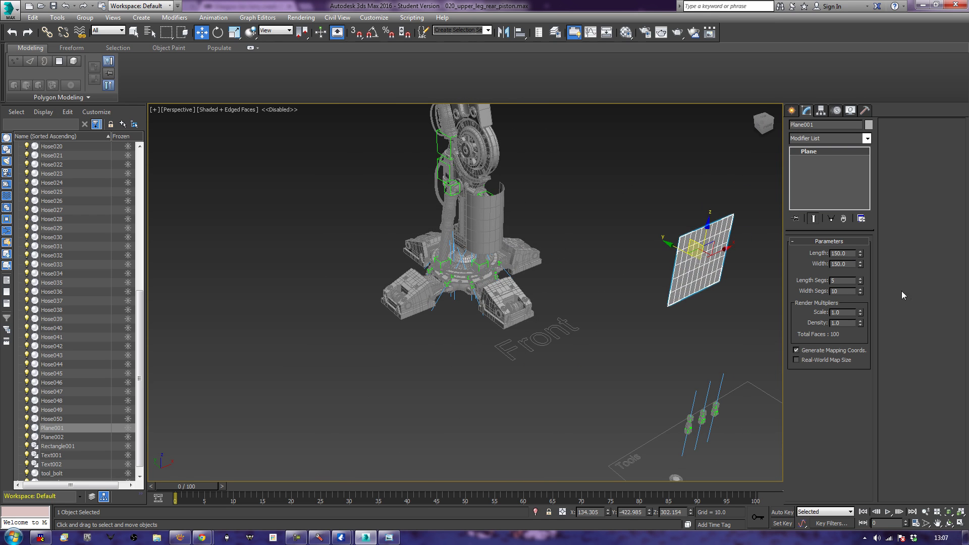
drag(861, 254, 866, 230)
alt+middle_drag(515, 389, 671, 293)
drag(860, 254, 858, 233)
alt+middle_drag(604, 302, 646, 279)
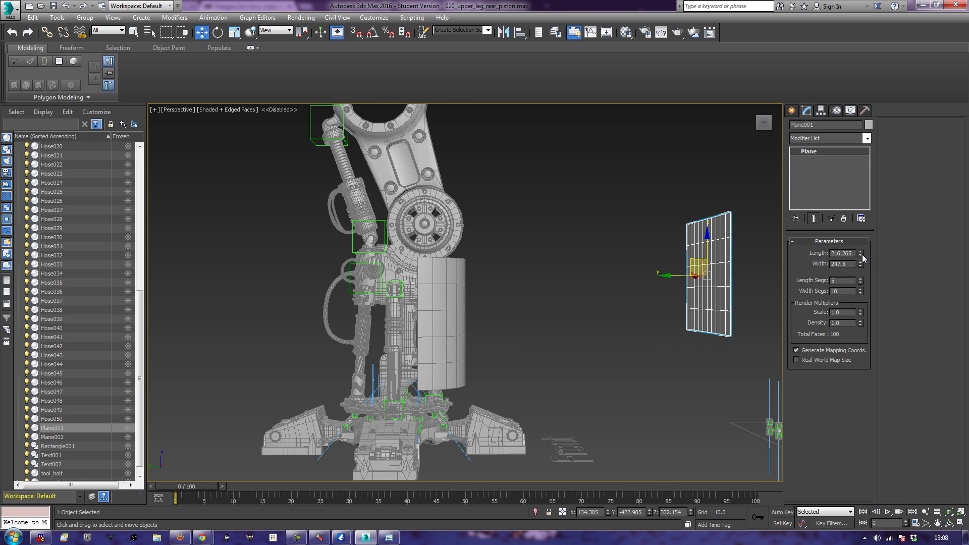
drag(862, 258, 862, 260)
Step: Add an Edit Poly modifier to the flat source plane
mouse_move(554, 365)
alt+middle_down()
mouse_move(454, 389)
mouse_move(456, 398)
mouse_move(521, 368)
mouse_move(583, 374)
mouse_move(559, 396)
mouse_move(561, 350)
alt+middle_up()
alt+middle_drag(561, 350, 384, 352)
middle_drag(570, 243, 569, 272)
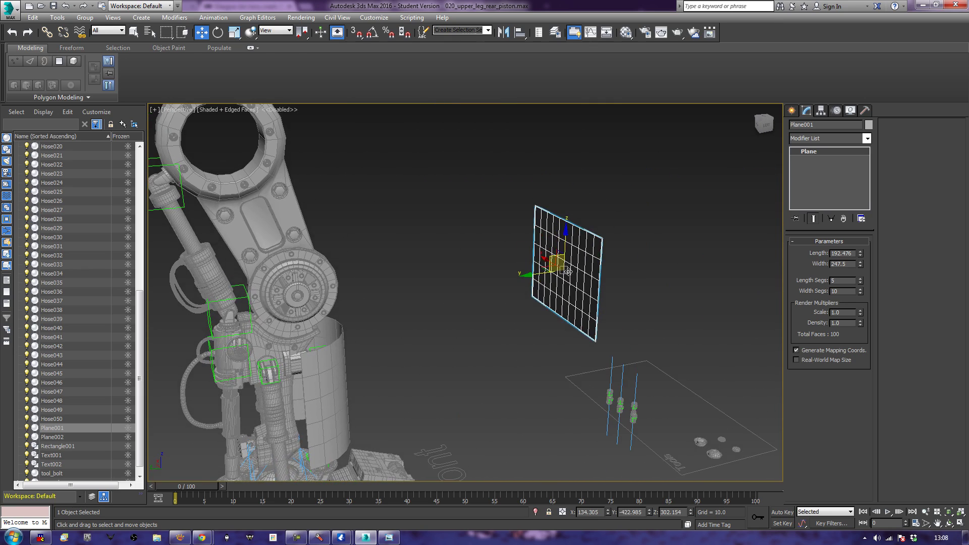
click(814, 138)
key(e)
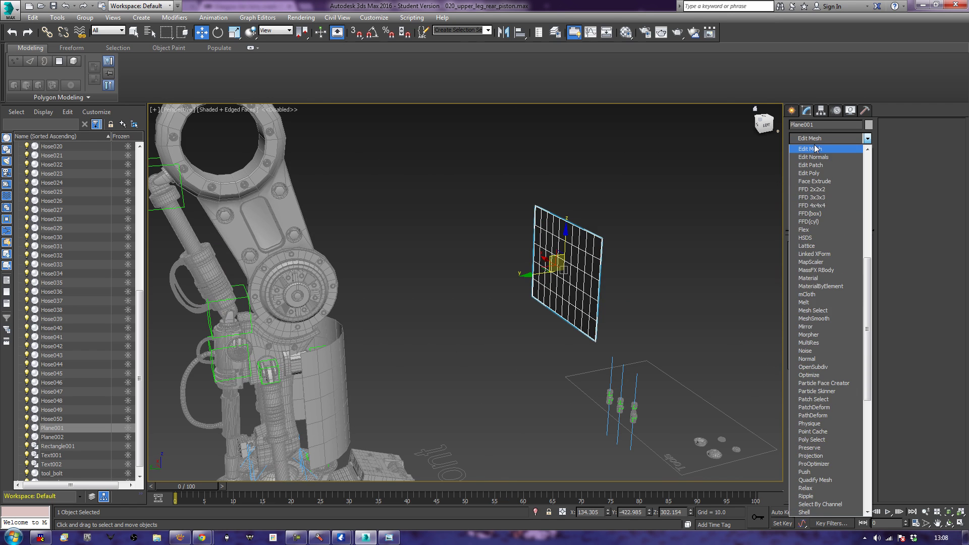
key(e)
key(e)
key(e)
click(815, 148)
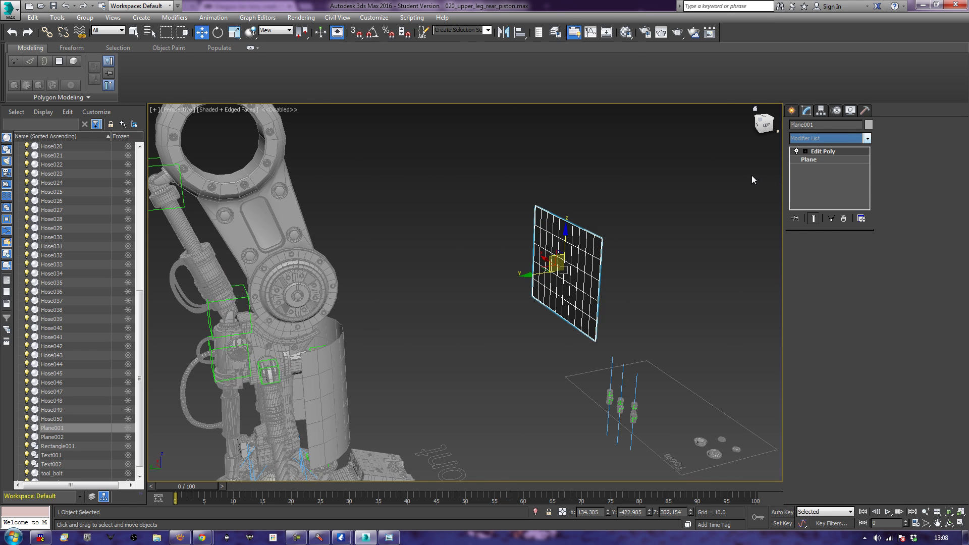
Step: Extrude the flat plane's outer border about 11 units along Y to form a rim around the panel
middle_drag(654, 254, 681, 244)
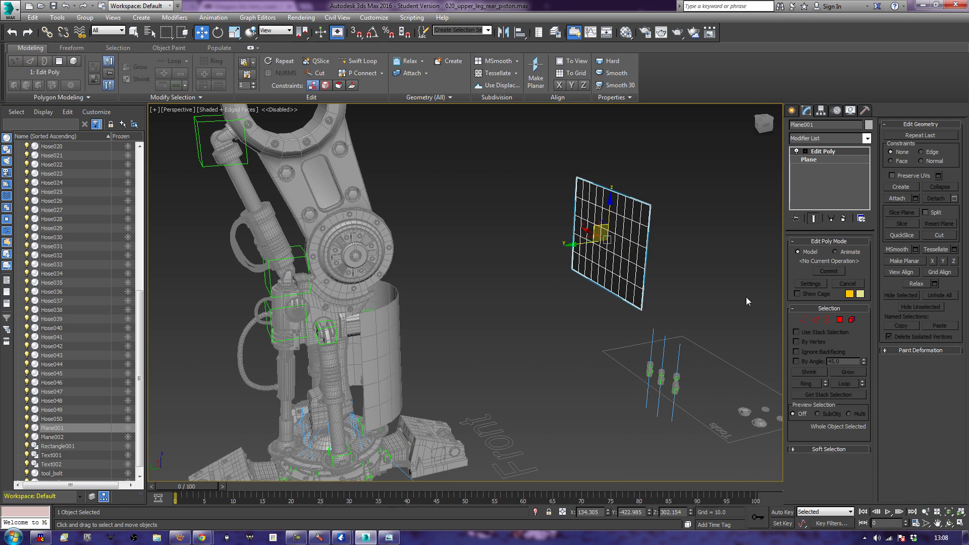
click(828, 321)
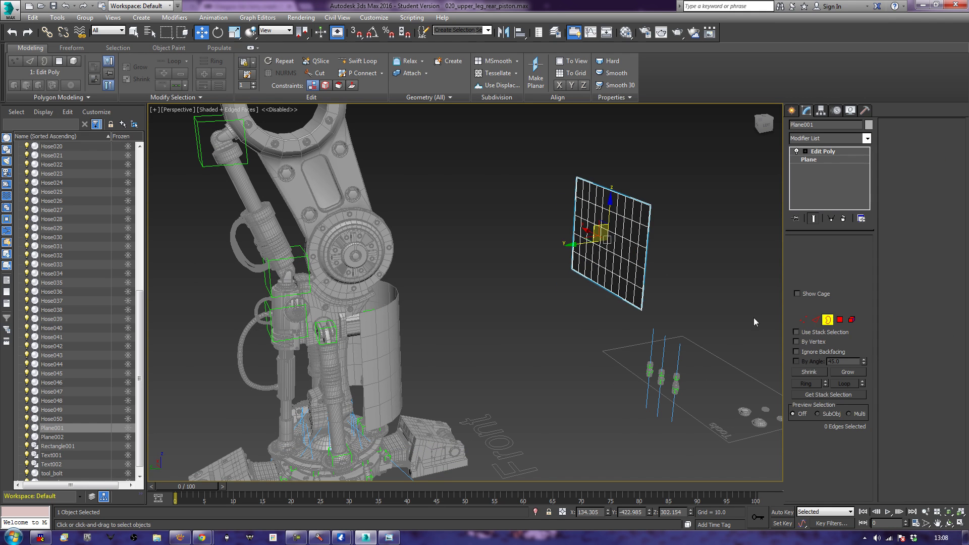
click(644, 282)
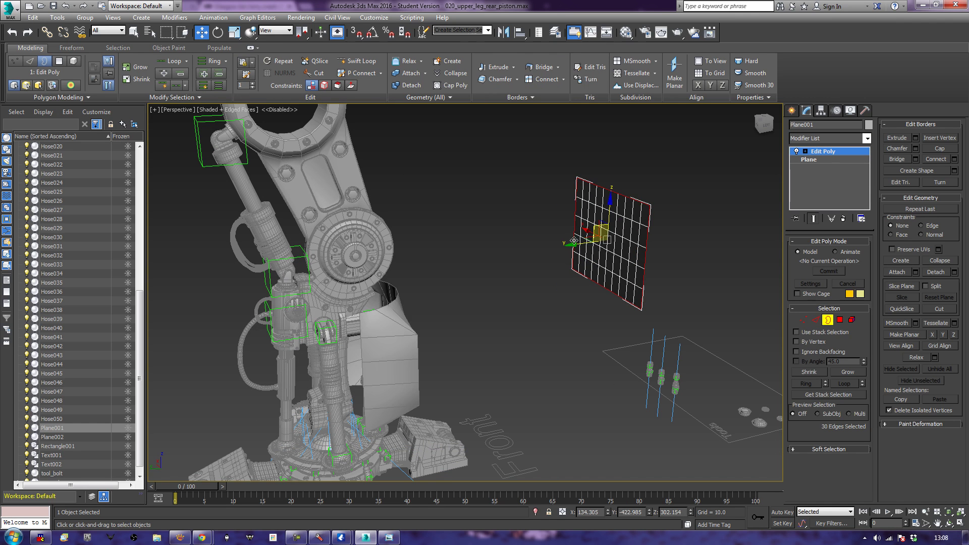
shift+drag(576, 243, 570, 248)
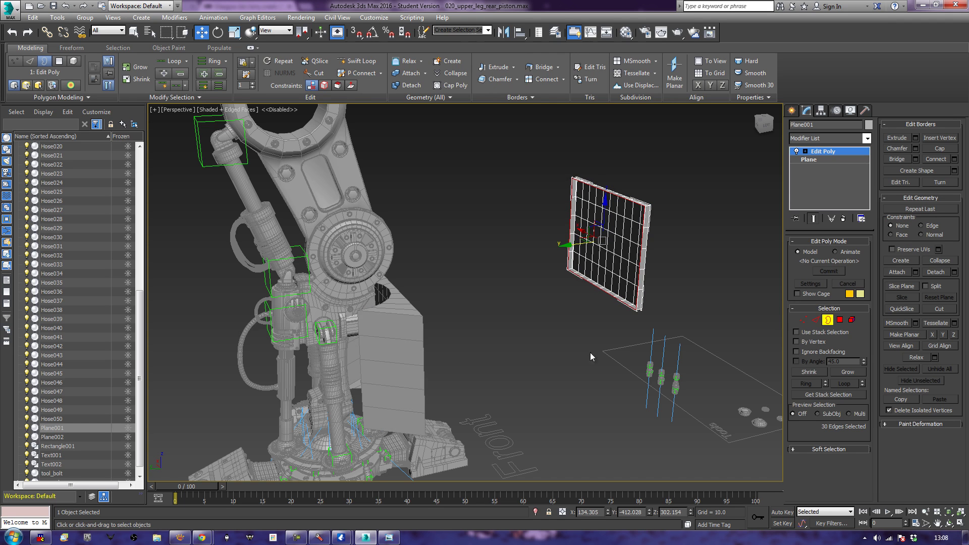
click(829, 319)
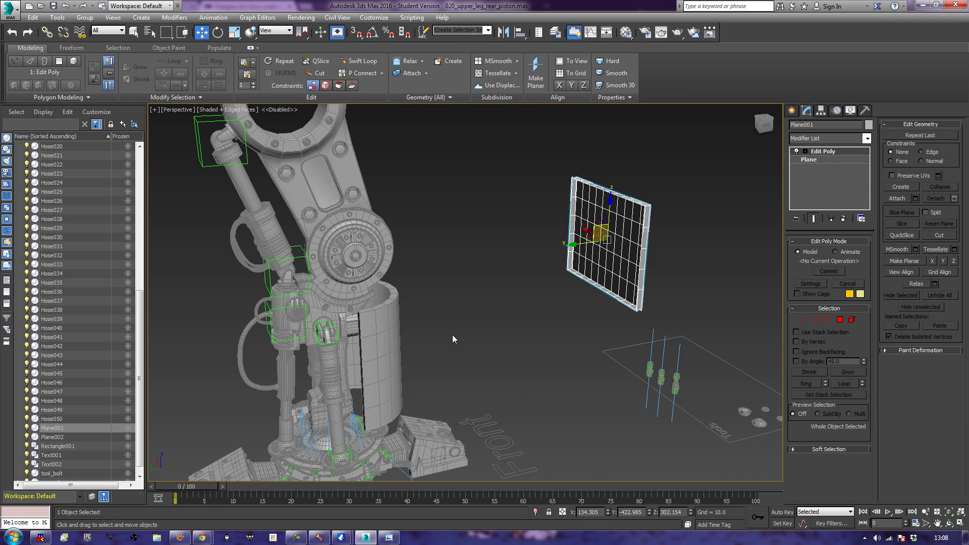
mouse_move(528, 310)
alt+middle_down()
mouse_move(478, 342)
mouse_move(504, 348)
mouse_move(536, 318)
mouse_move(505, 305)
mouse_move(519, 306)
alt+middle_up()
scroll(519, 306, up, 4)
middle_drag(518, 270, 519, 298)
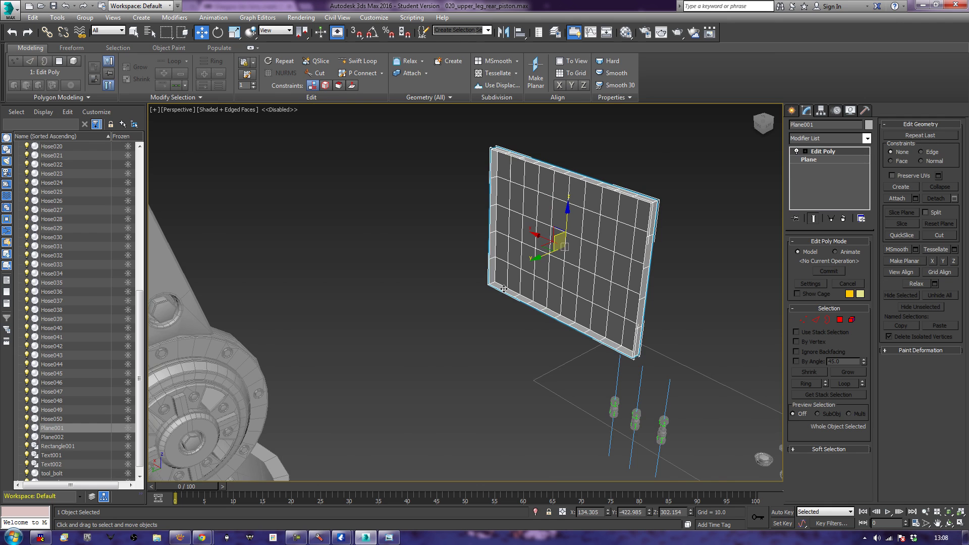
Step: Bridge three pairs of opposite side-rim edges across the middle of the flat panel's open face
click(822, 319)
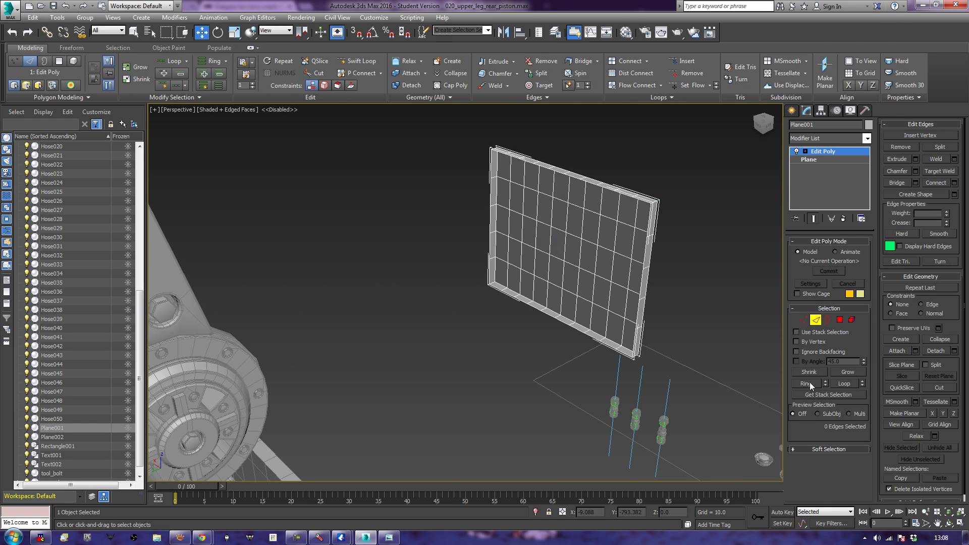
click(901, 183)
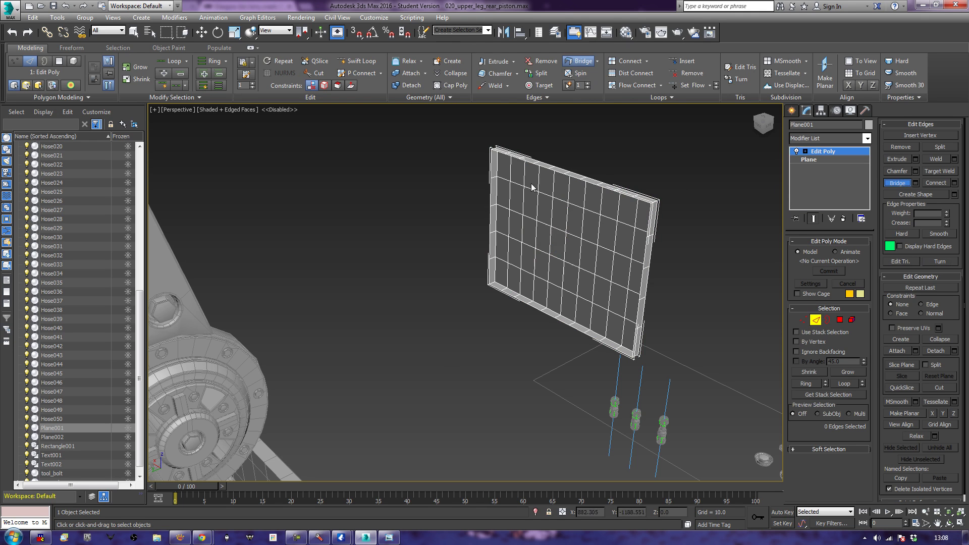
click(490, 192)
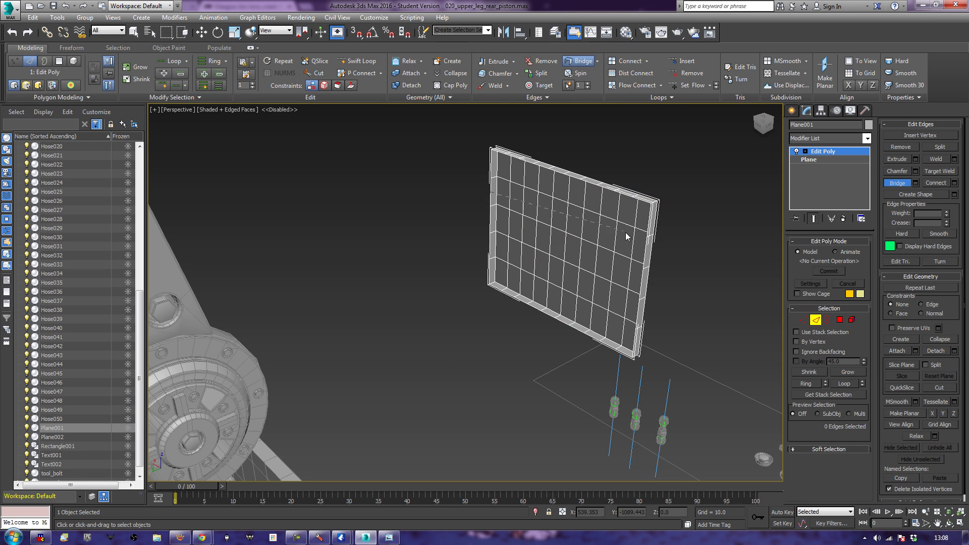
click(645, 252)
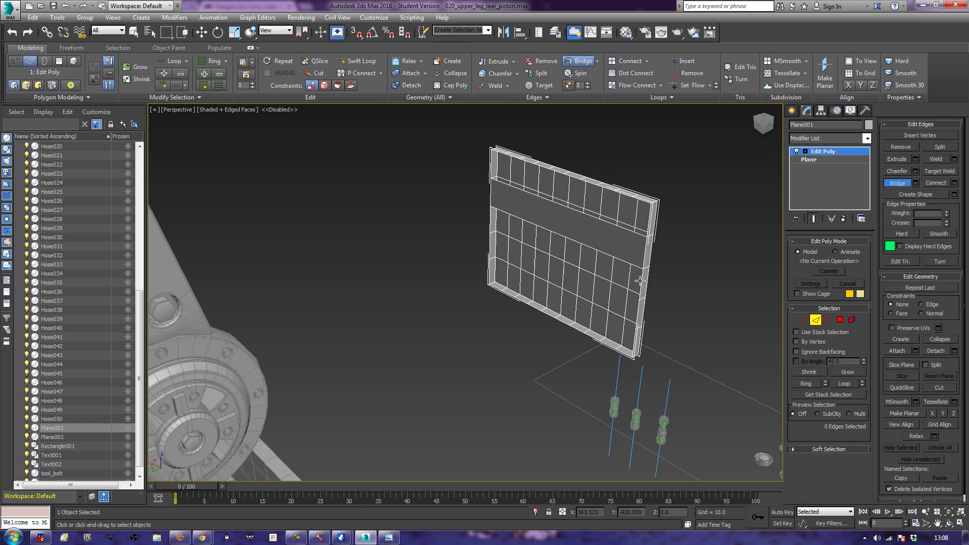
click(490, 221)
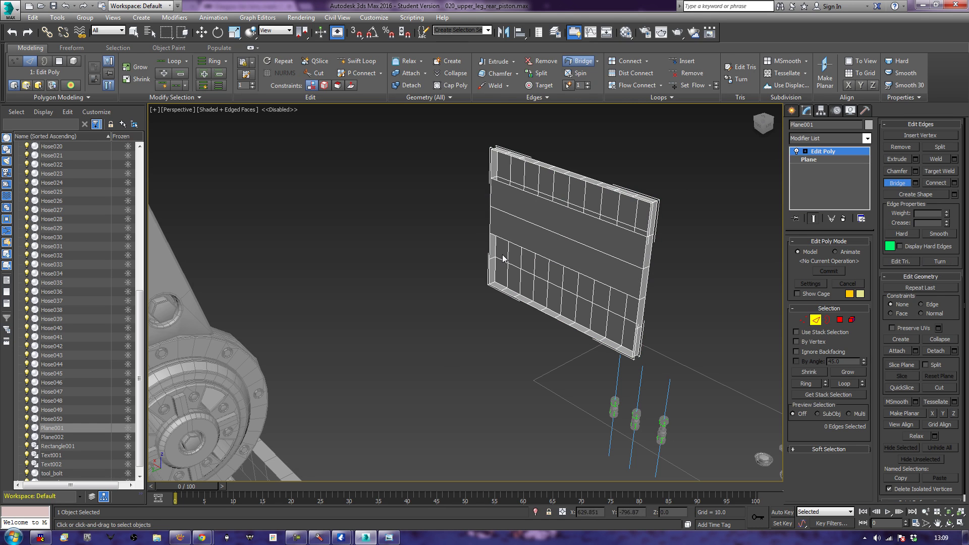
click(488, 246)
click(635, 308)
right_click(630, 305)
Step: Connect the four long edges of the bridged strips with nine evenly spaced segments to match the panel's grid
click(622, 292)
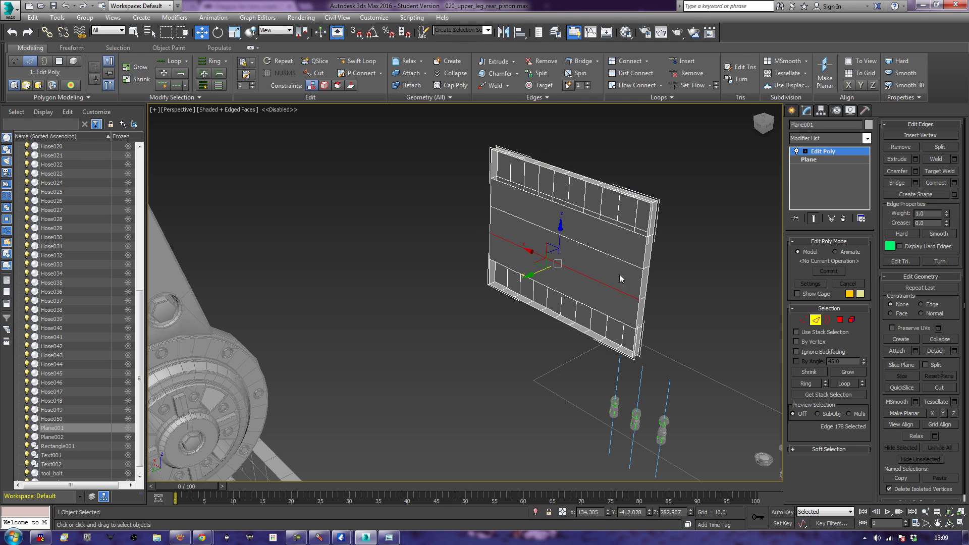
ctrl+click(621, 259)
ctrl+click(624, 230)
ctrl+click(597, 313)
alt+middle_drag(508, 308, 589, 349)
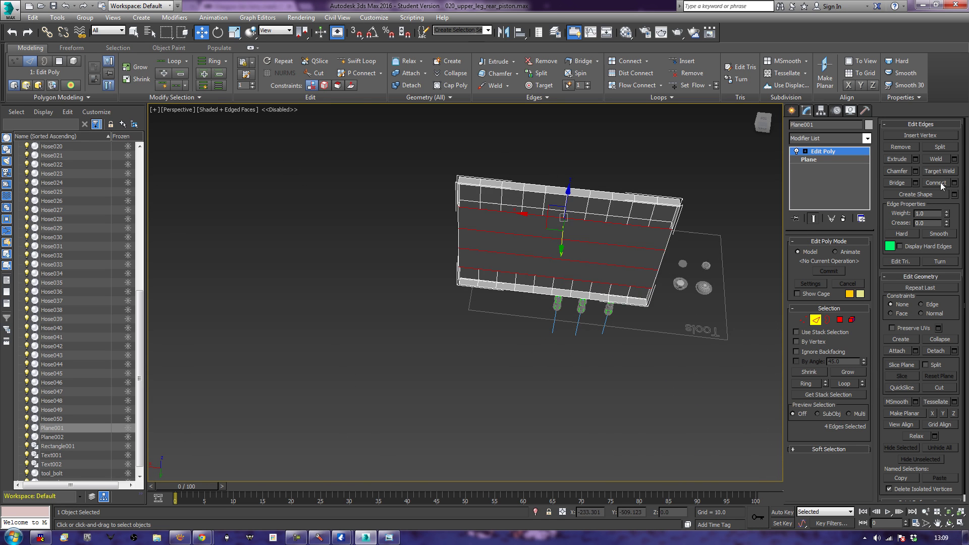
click(953, 184)
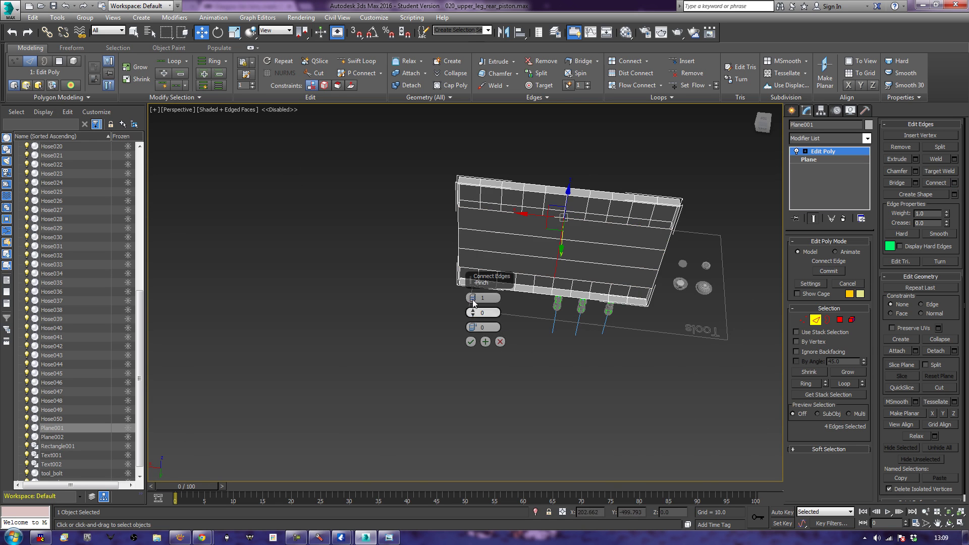
drag(472, 298, 472, 297)
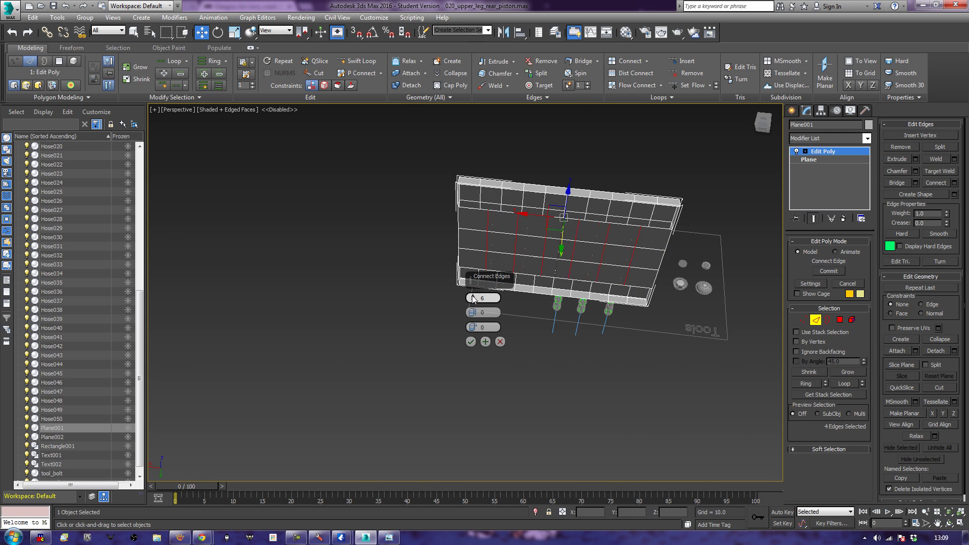
click(472, 296)
alt+middle_drag(401, 383, 423, 356)
click(469, 342)
middle_drag(605, 263, 604, 305)
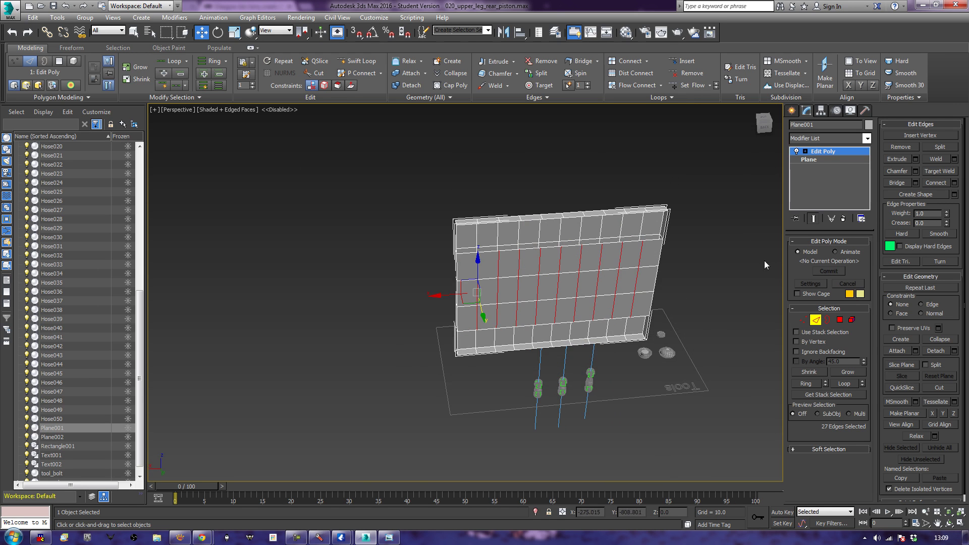
Step: Select the facing edges along both sides of the gap at the panel's upper end and bridge them closed
double_click(616, 241)
alt+middle_drag(718, 286, 613, 294)
click(465, 230)
ctrl+click(489, 236)
ctrl+click(508, 239)
ctrl+click(527, 242)
key(q)
alt+middle_drag(584, 251, 596, 265)
scroll(595, 264, up, 2)
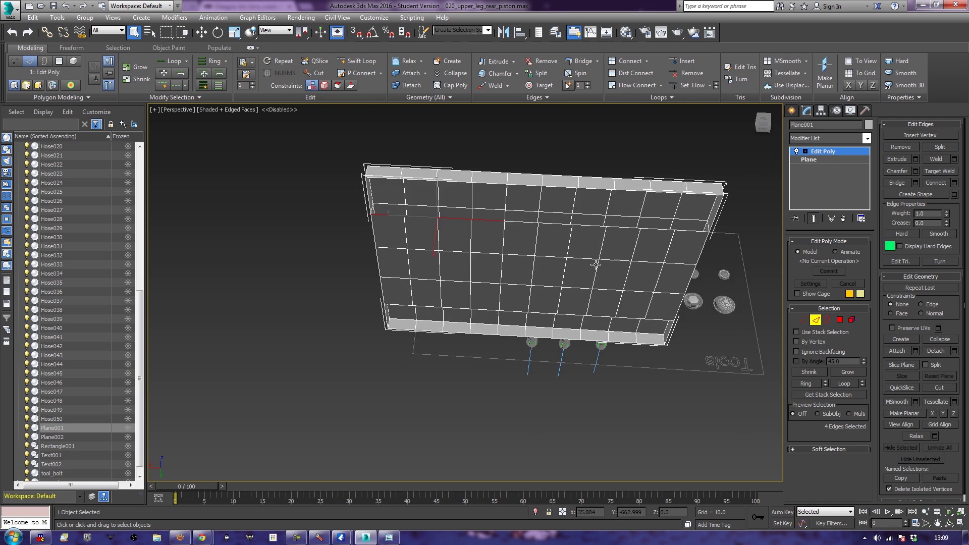
middle_drag(592, 206, 562, 248)
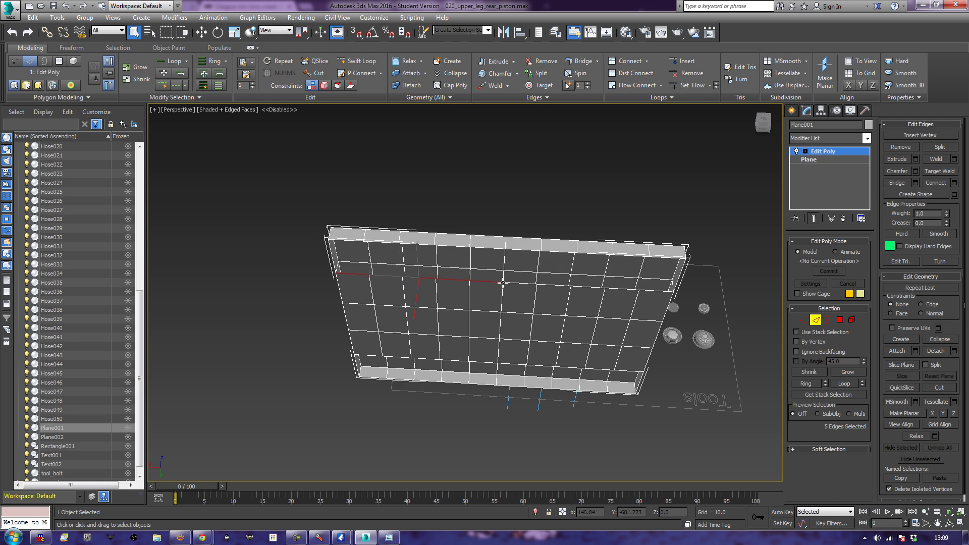
ctrl+click(523, 283)
ctrl+click(561, 287)
ctrl+click(580, 288)
ctrl+click(618, 289)
ctrl+click(651, 292)
ctrl+click(665, 260)
ctrl+click(625, 257)
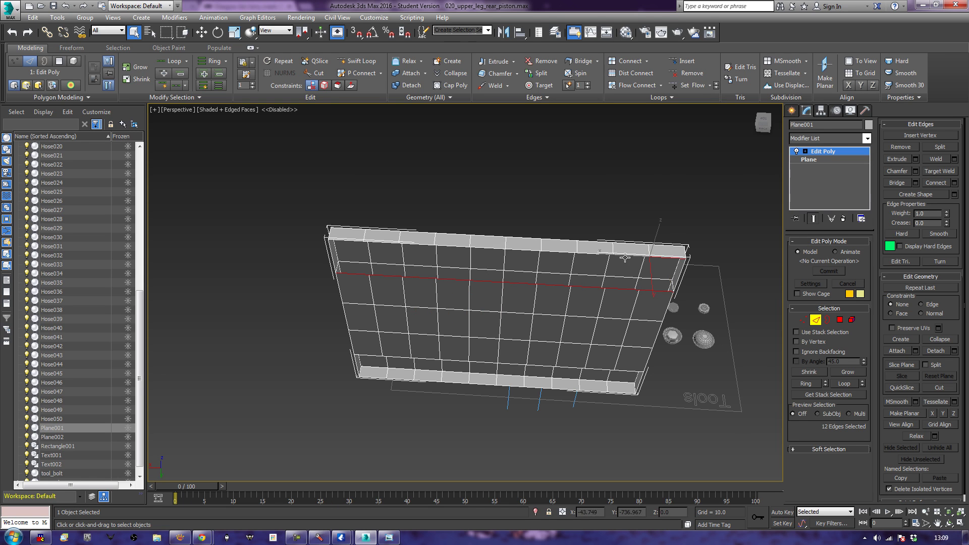
ctrl+click(588, 254)
ctrl+click(554, 250)
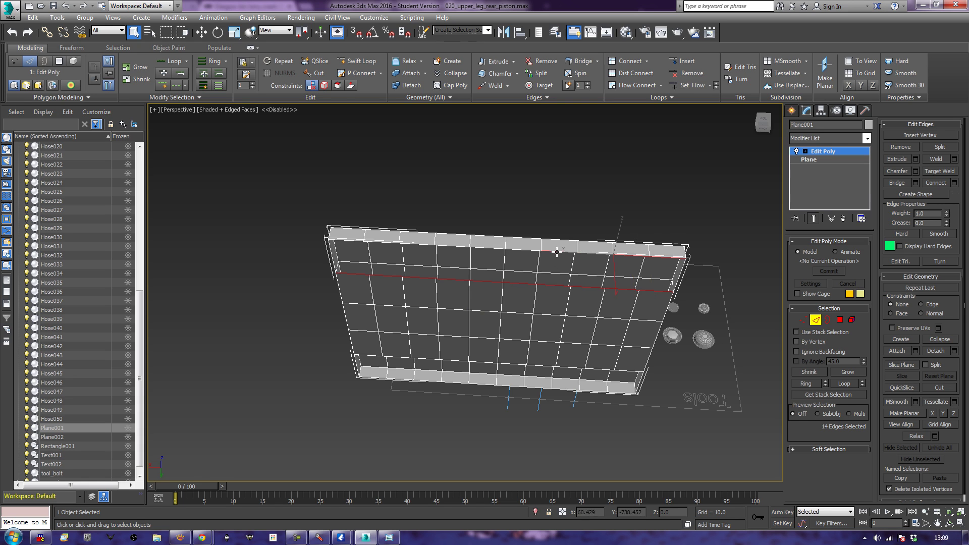
ctrl+click(521, 250)
ctrl+click(488, 247)
ctrl+click(452, 247)
ctrl+click(419, 245)
ctrl+click(382, 243)
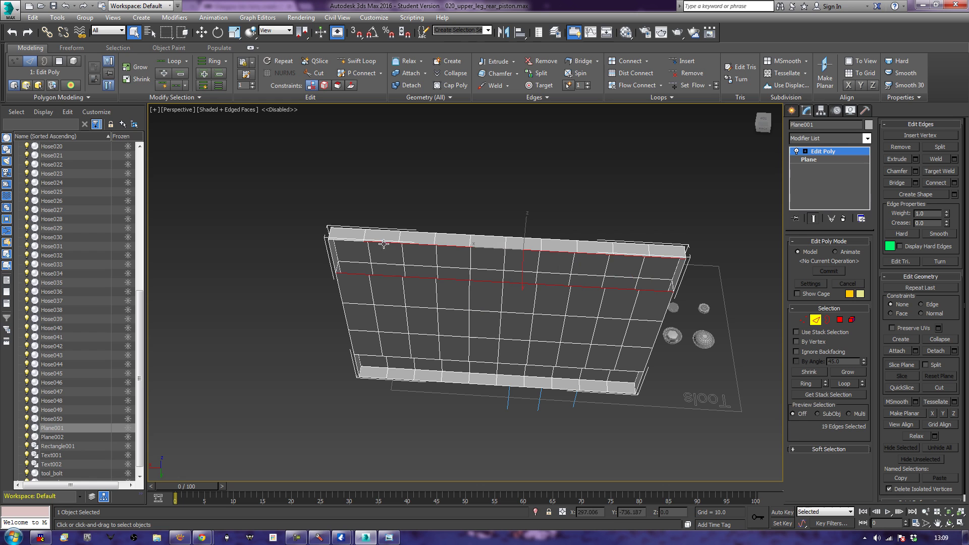
ctrl+click(346, 240)
click(902, 182)
Step: Bridge the facing edges across the gap at the panel's lower end, then leave edge editing
middle_drag(492, 437, 487, 375)
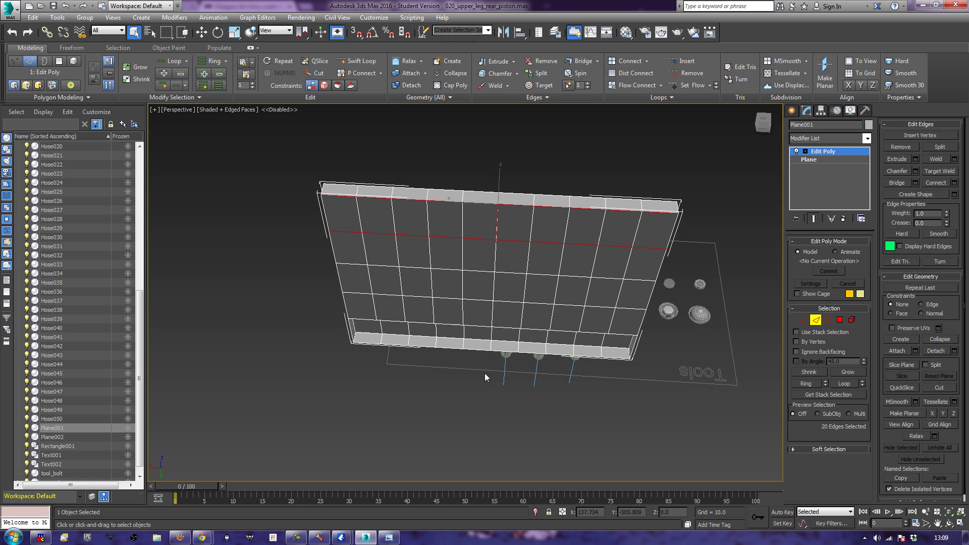
click(369, 345)
ctrl+click(368, 343)
ctrl+click(402, 345)
ctrl+click(422, 323)
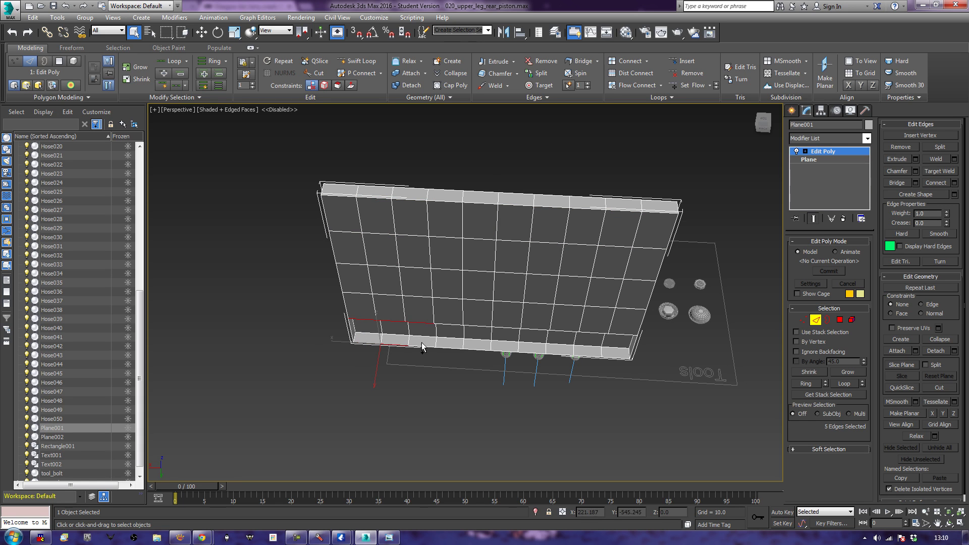
ctrl+click(421, 347)
ctrl+click(443, 327)
ctrl+click(449, 349)
ctrl+click(474, 327)
ctrl+click(481, 352)
ctrl+click(512, 329)
ctrl+click(512, 351)
ctrl+click(527, 329)
ctrl+click(529, 354)
ctrl+click(566, 331)
ctrl+click(561, 355)
ctrl+click(586, 332)
ctrl+click(590, 357)
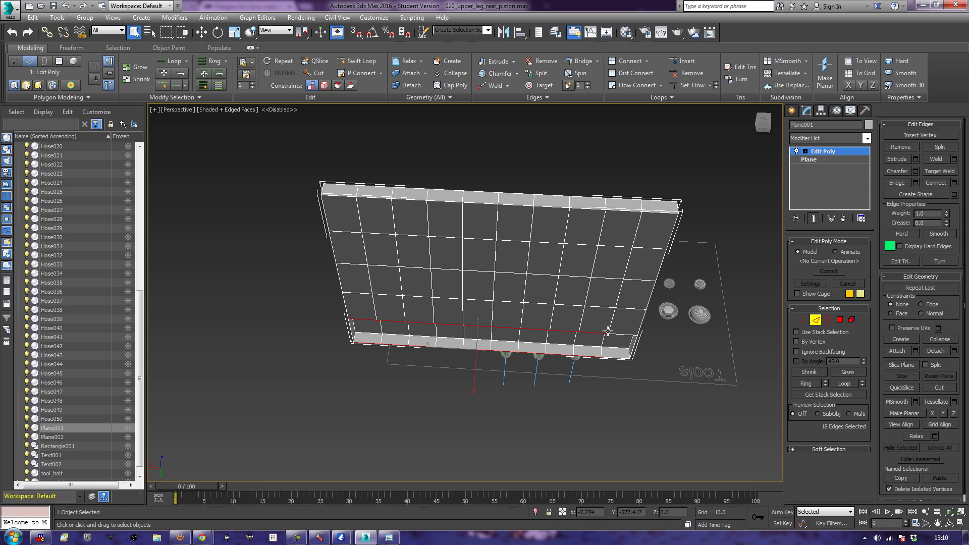
ctrl+click(619, 334)
ctrl+click(613, 357)
click(900, 183)
alt+middle_drag(605, 434, 550, 351)
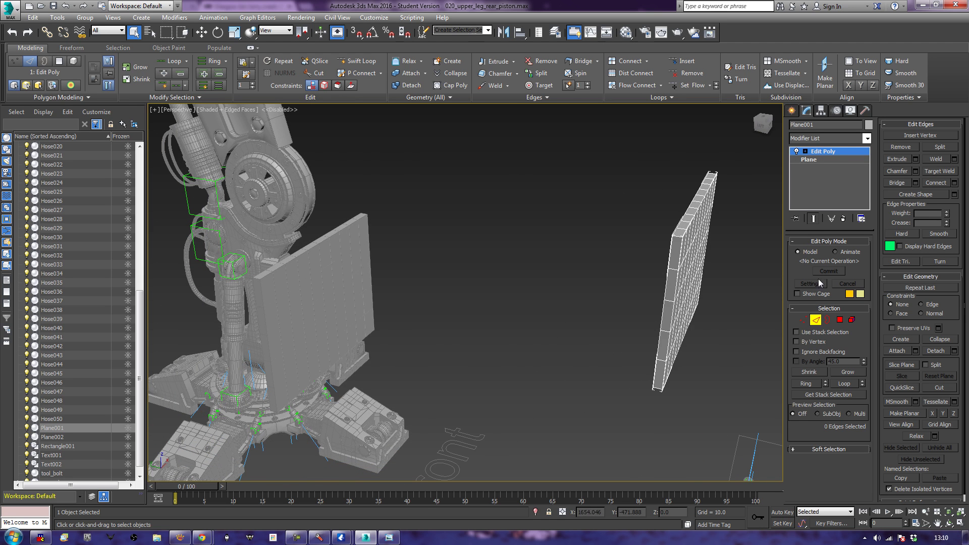
click(817, 321)
Step: Add a Taper modifier to the flat source panel
alt+middle_drag(283, 381, 437, 333)
scroll(431, 337, down, 4)
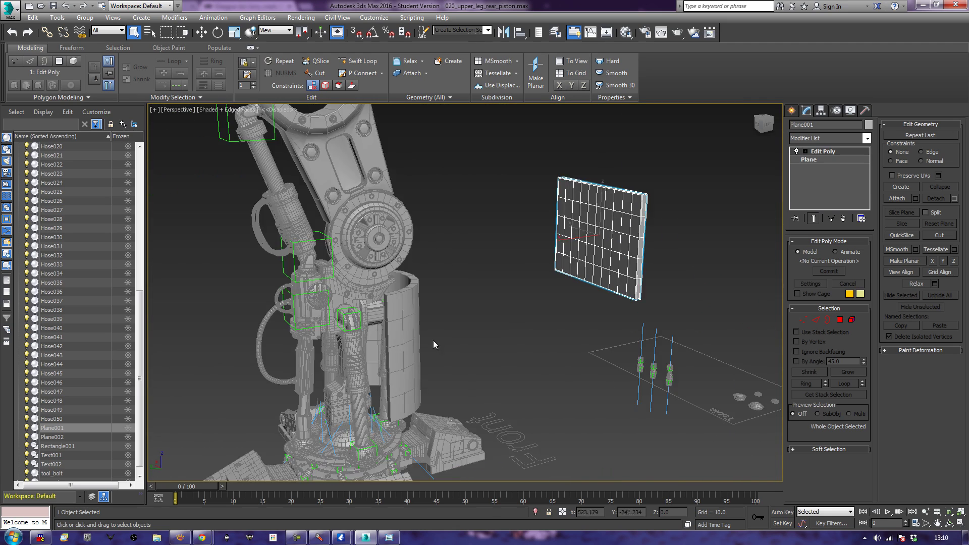
alt+middle_drag(504, 335, 437, 332)
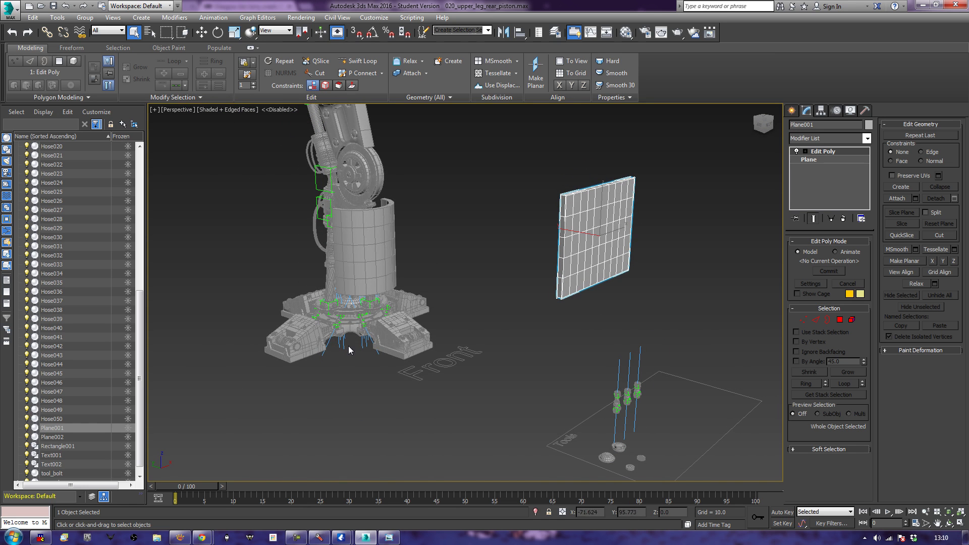
alt+middle_drag(508, 328, 641, 302)
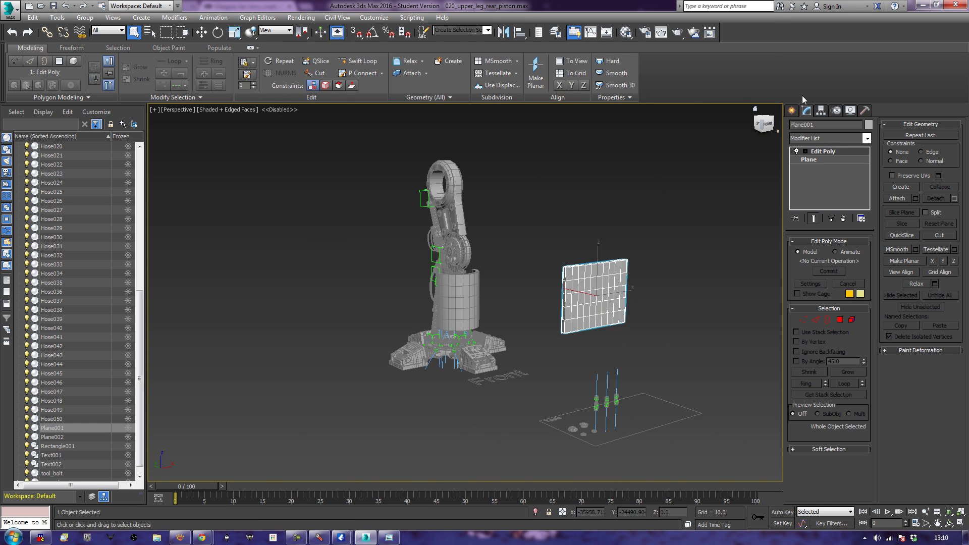
click(829, 141)
key(t)
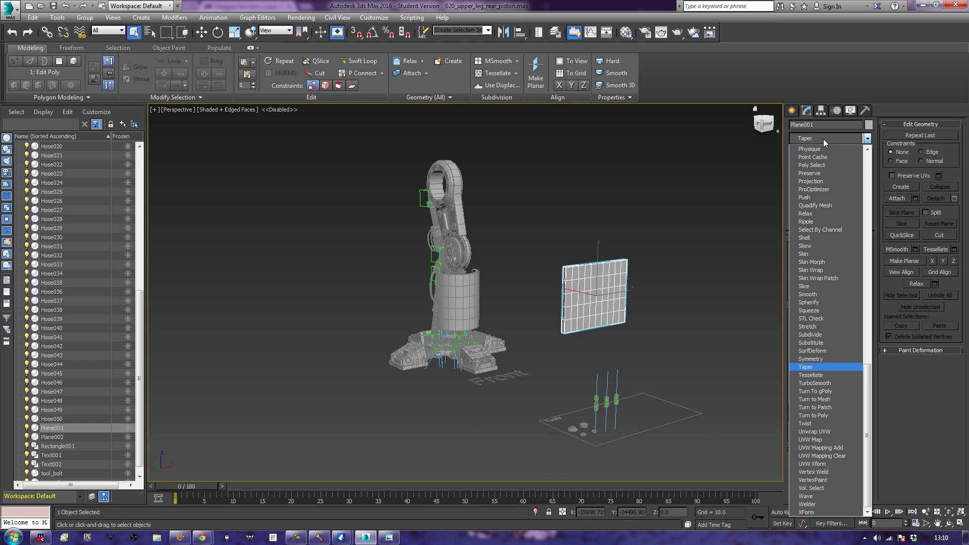
key(Return)
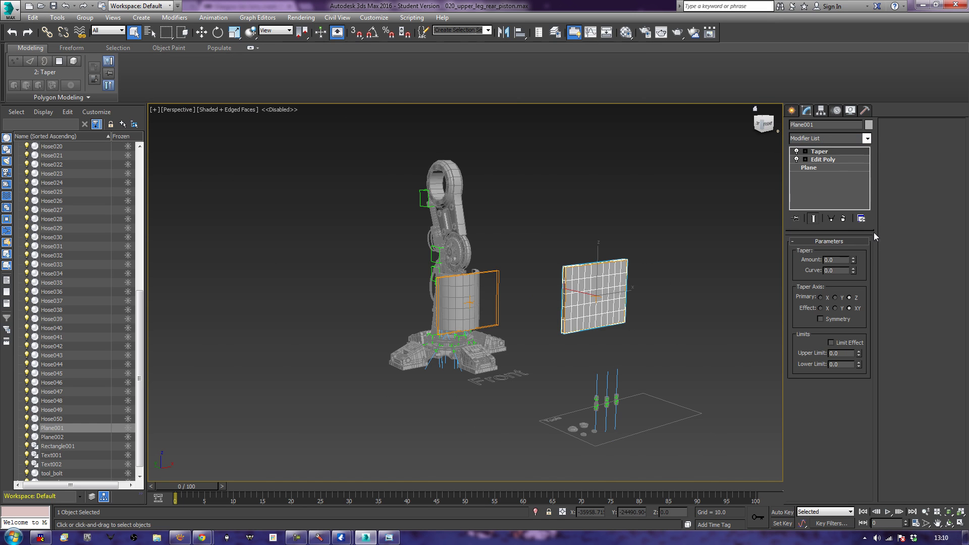
Step: Set the taper's primary axis to Y, its amount to -0.15 and its curve to -0.3
drag(853, 260, 855, 248)
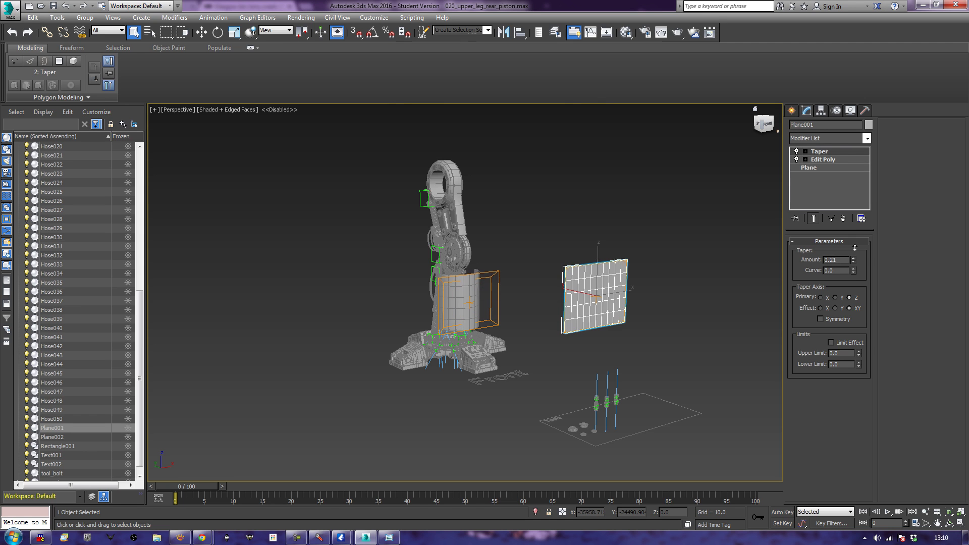
click(820, 297)
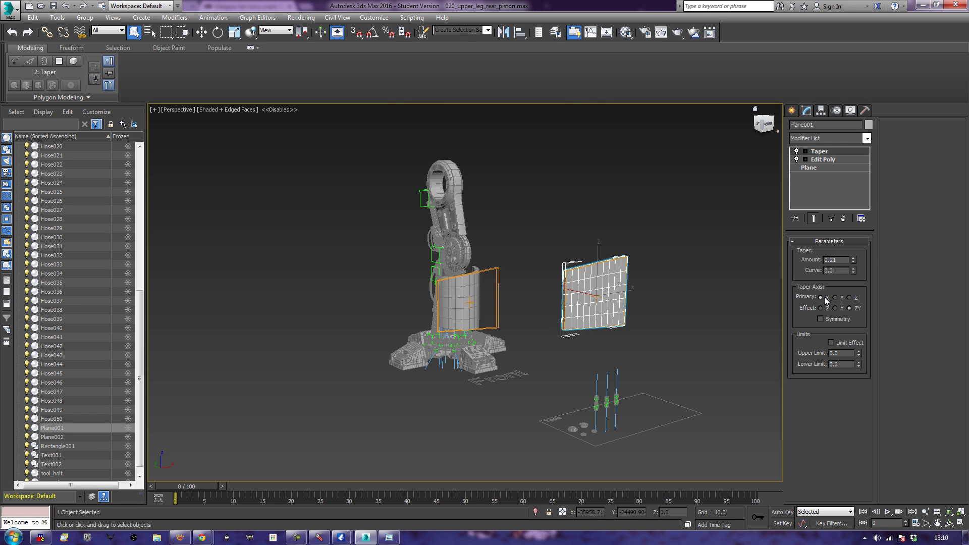
click(839, 299)
drag(853, 260, 850, 281)
alt+middle_drag(466, 328, 502, 338)
drag(853, 270, 855, 285)
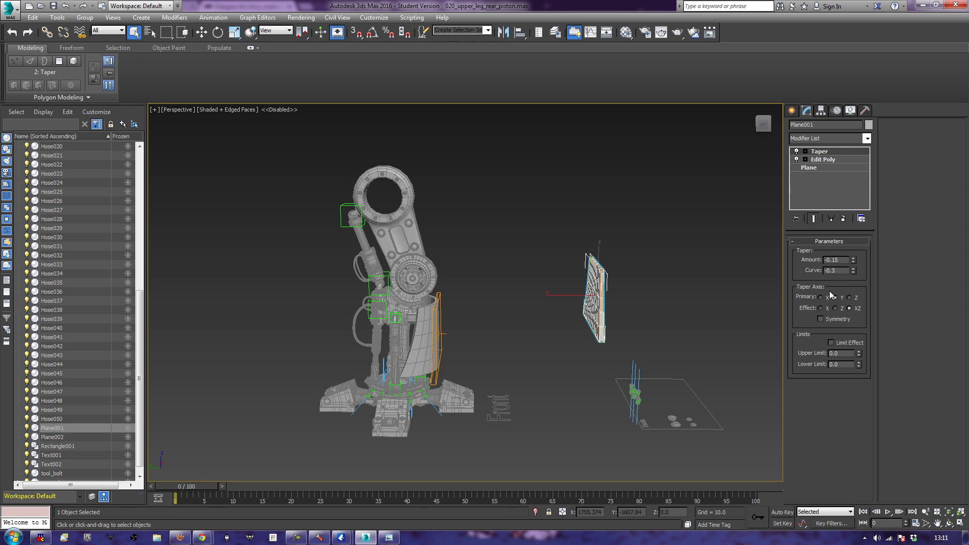
Step: Convert the curved panel copy on the lower leg to an Editable Poly
mouse_move(605, 325)
alt+middle_down()
mouse_move(530, 340)
mouse_move(566, 366)
mouse_move(621, 338)
mouse_move(627, 314)
mouse_move(647, 304)
mouse_move(632, 324)
mouse_move(610, 319)
alt+middle_up()
click(501, 345)
click(445, 355)
right_click(445, 356)
mouse_move(483, 471)
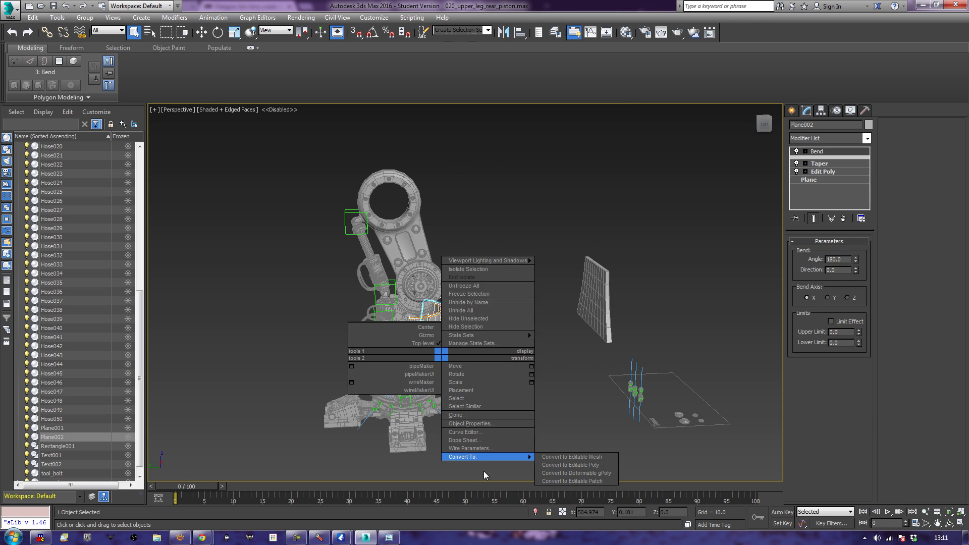
click(556, 469)
Step: Delete the flat source panel standing beside the leg
drag(556, 220, 613, 300)
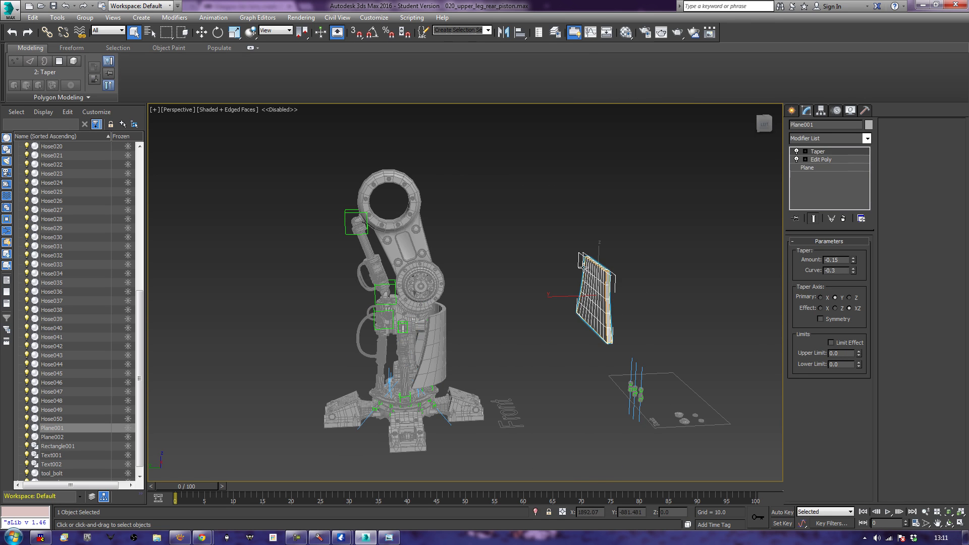
key(w)
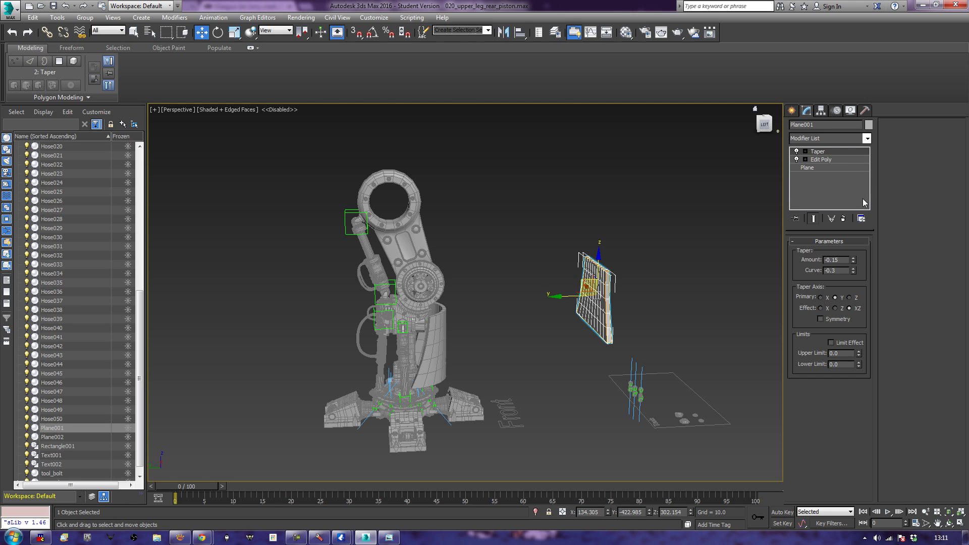
click(846, 152)
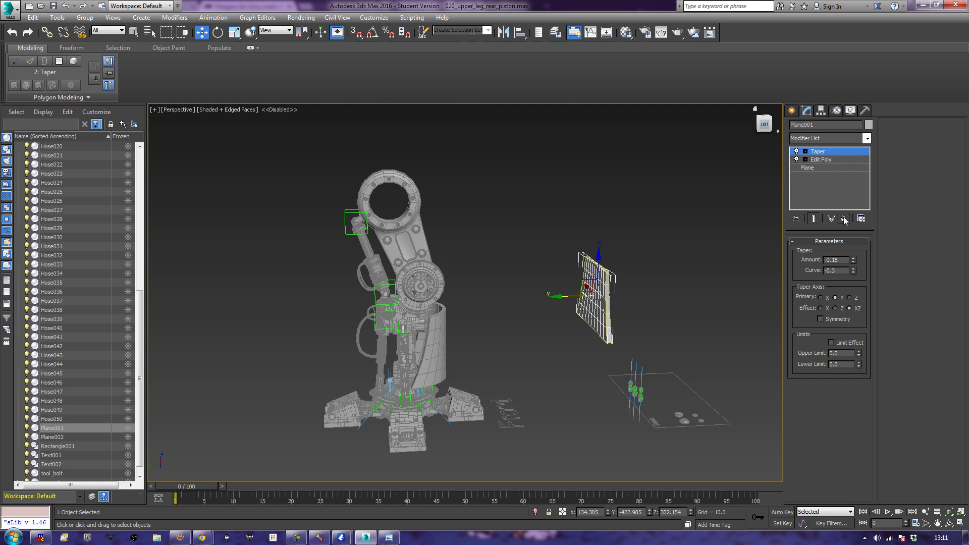
key(Delete)
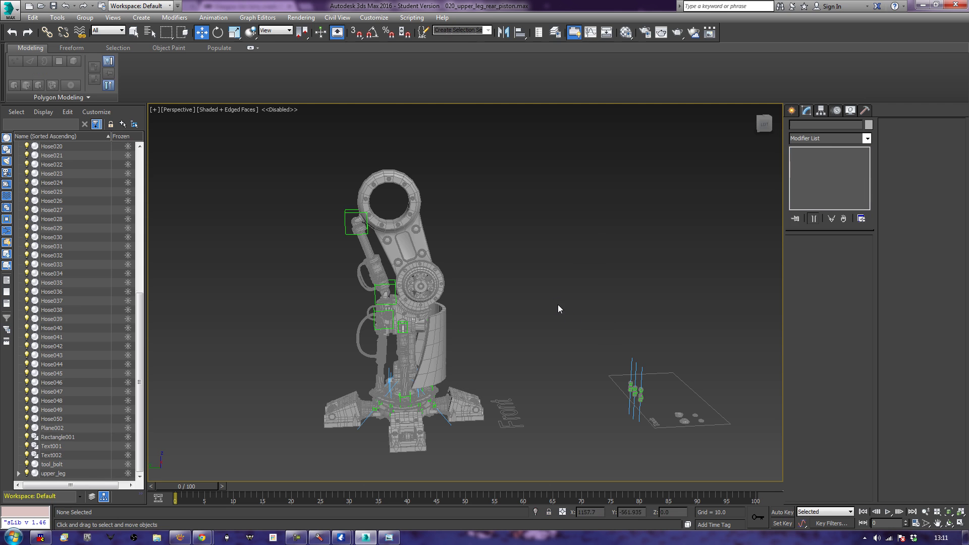
Step: Add an FFD 3x3x3 modifier to the curved leg panel and show the model in the front view
alt+middle_drag(542, 298, 468, 292)
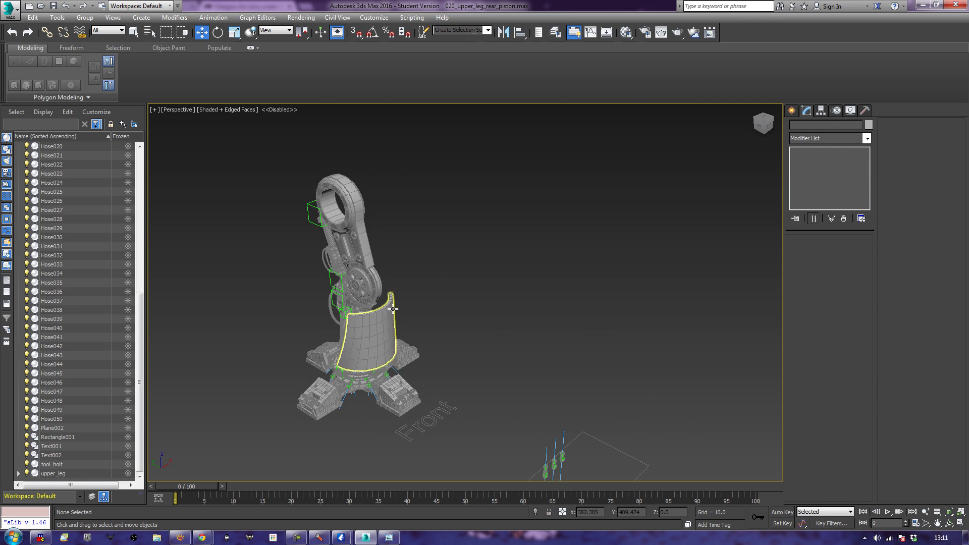
click(378, 323)
key(z)
mouse_move(421, 339)
alt+middle_down()
mouse_move(601, 318)
mouse_move(626, 336)
mouse_move(597, 323)
mouse_move(431, 342)
mouse_move(427, 351)
alt+middle_up()
key(f)
middle_drag(464, 263, 619, 299)
click(836, 137)
key(f)
key(f)
key(f)
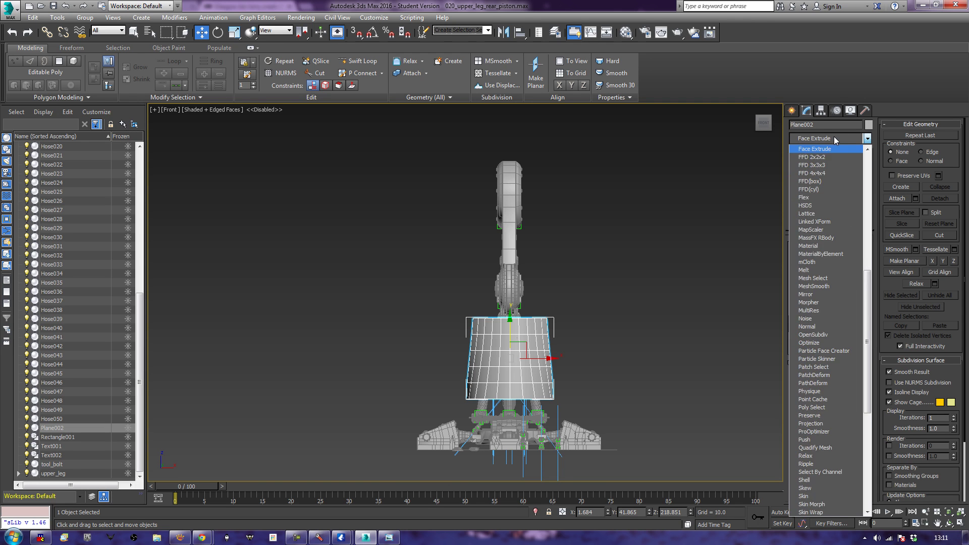
click(826, 150)
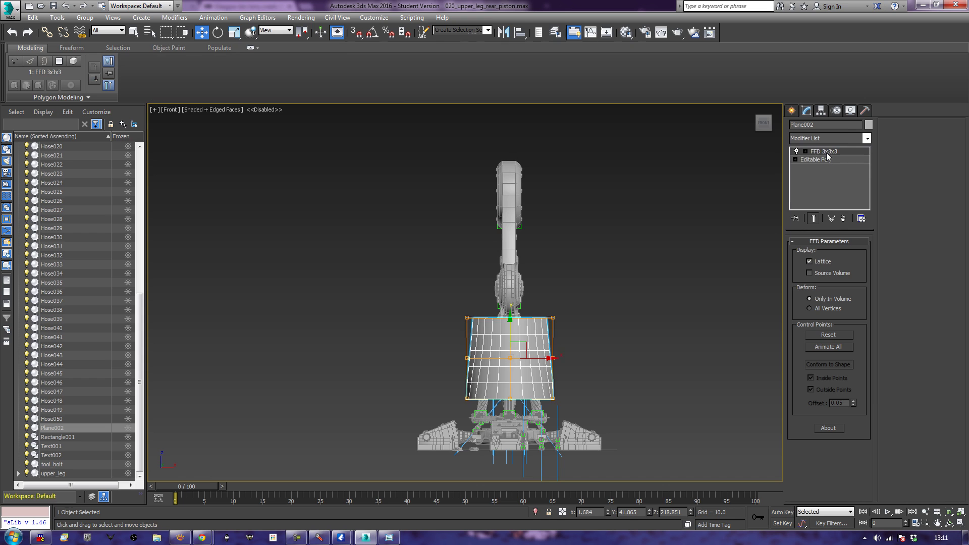
Step: Scale the top row of FFD control points inward along X to narrow the leg panel's upper end
click(826, 155)
click(804, 152)
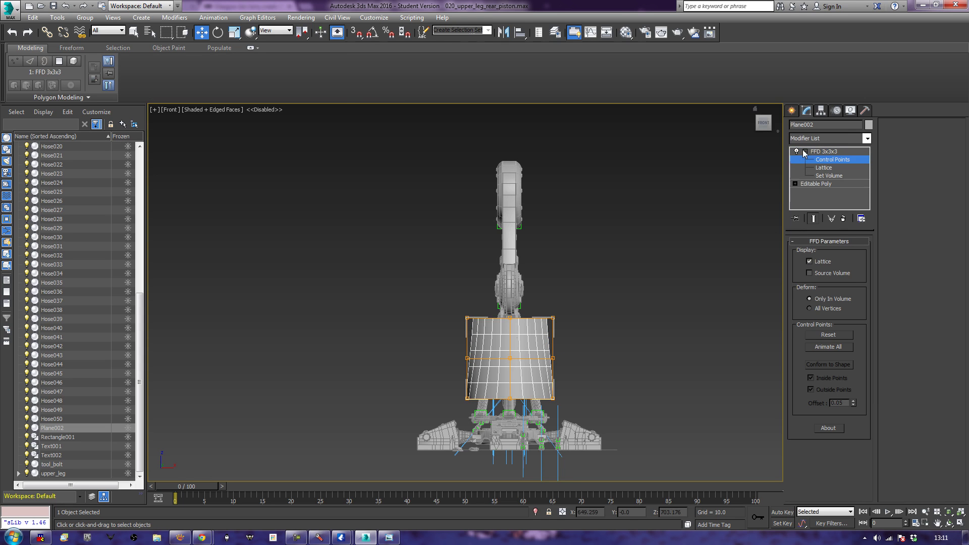
drag(436, 303, 619, 339)
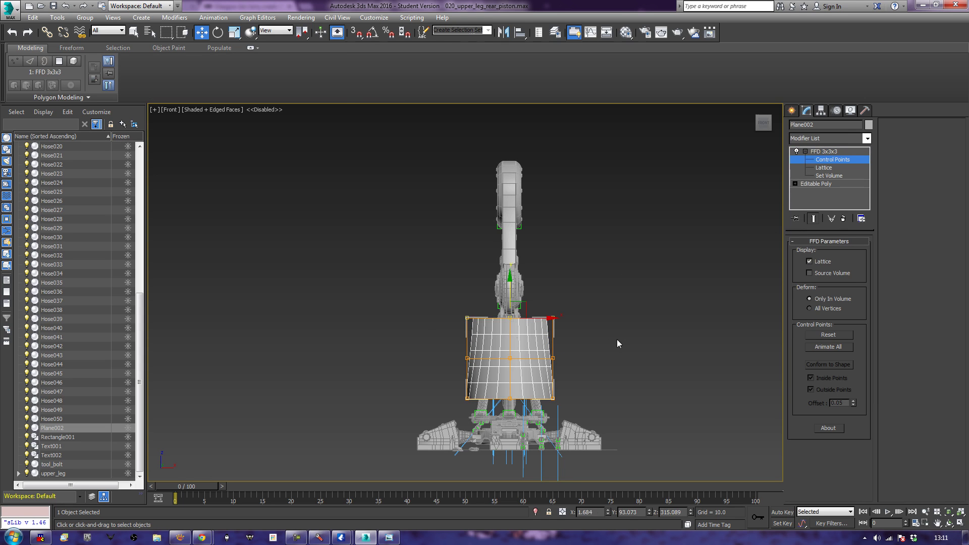
key(r)
drag(556, 318, 419, 363)
drag(555, 358, 556, 357)
click(618, 314)
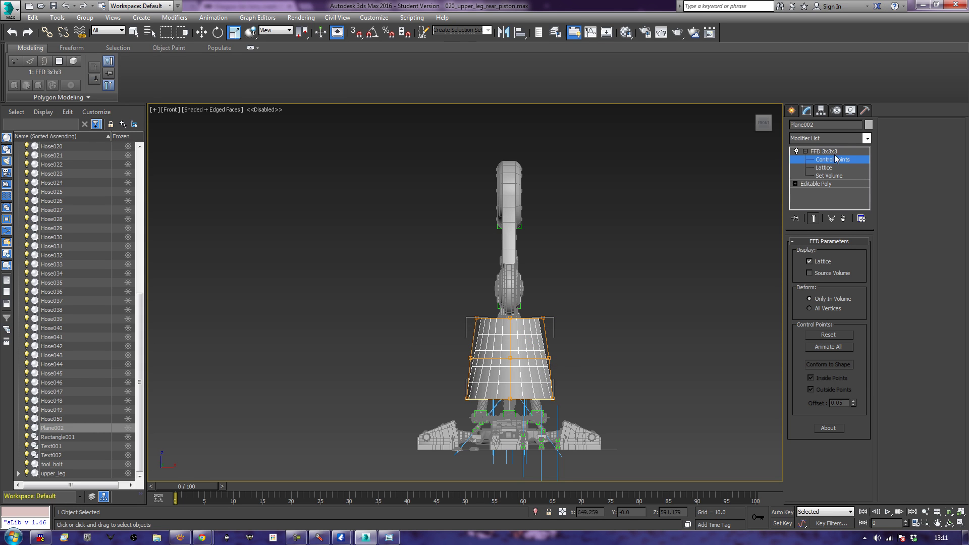
Step: Leave control point editing and convert the FFD-shaped leg panel to an Editable Poly
click(834, 159)
key(p)
key(z)
alt+middle_drag(466, 331, 556, 330)
middle_drag(493, 359, 547, 318)
scroll(503, 332, down, 4)
scroll(545, 340, up, 2)
right_click(533, 281)
mouse_move(558, 385)
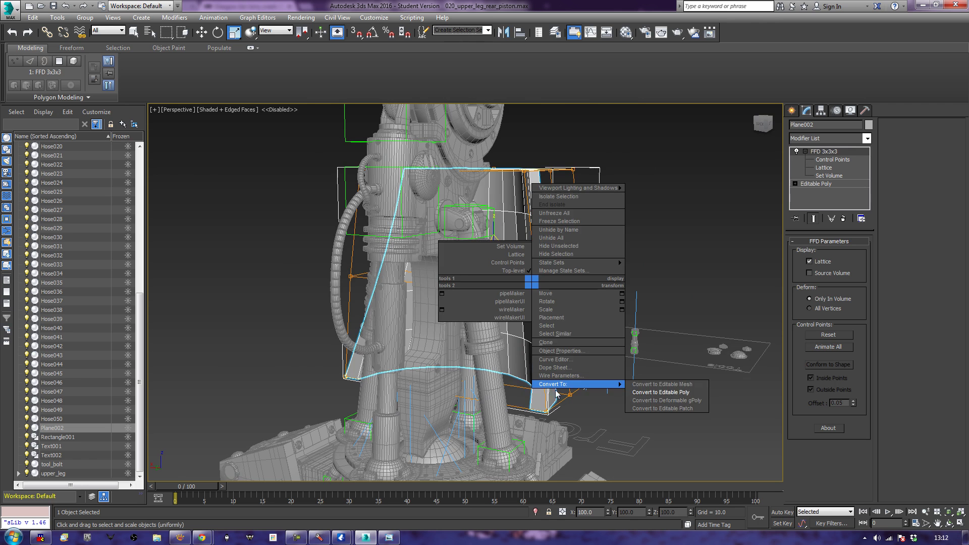
click(646, 393)
Step: Select the lower two polygons on each of the panel's side ends and extrude them
click(839, 252)
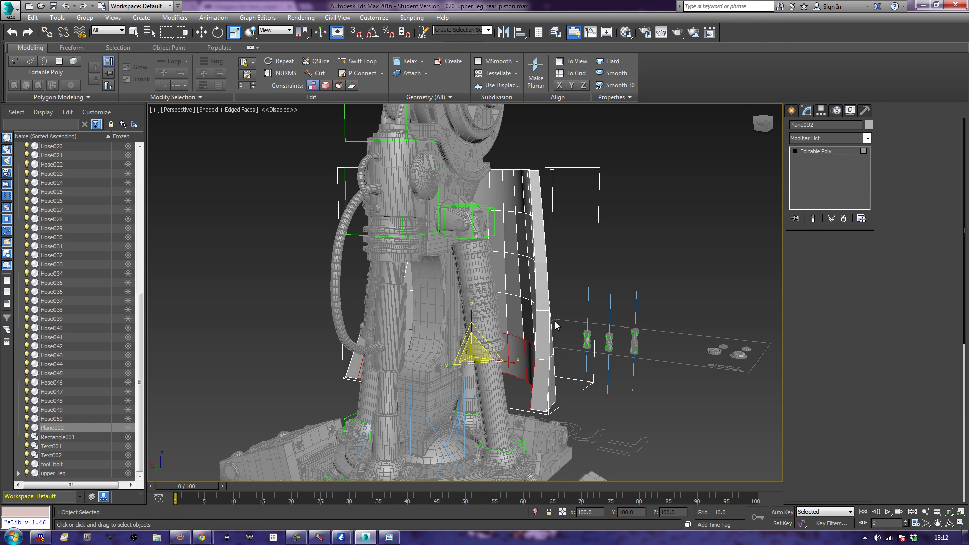
click(542, 353)
alt+middle_drag(292, 347, 436, 330)
ctrl+click(423, 323)
ctrl+click(428, 352)
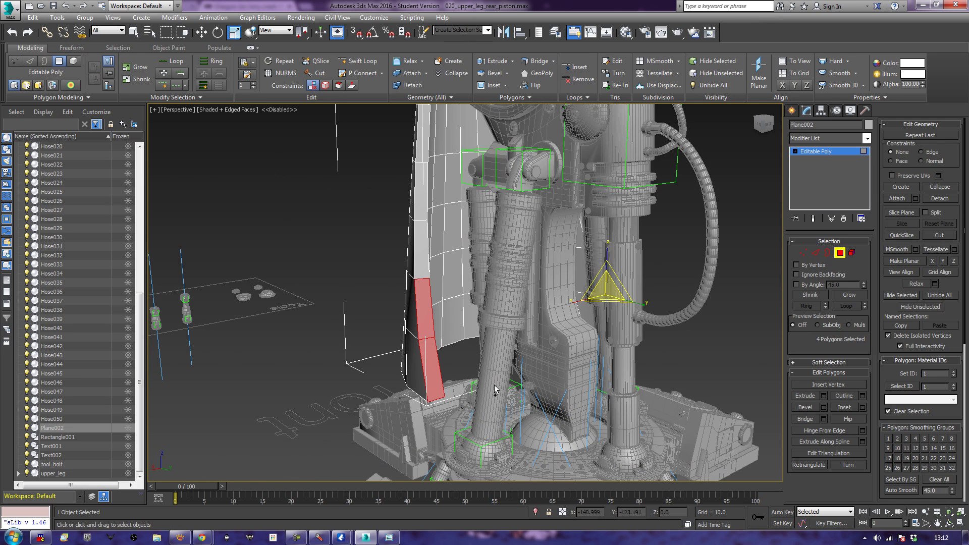
click(823, 396)
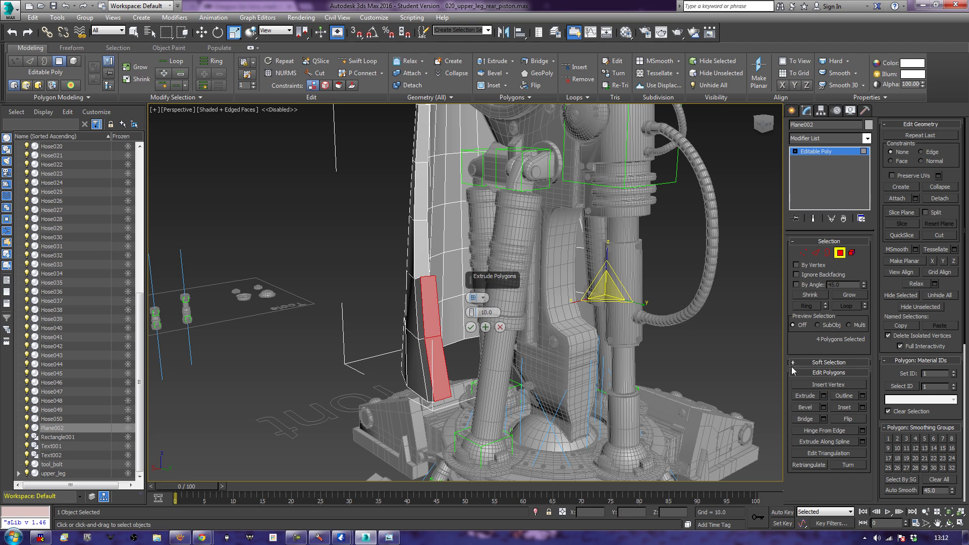
click(470, 327)
alt+middle_drag(468, 339, 532, 332)
key(w)
drag(536, 250, 644, 255)
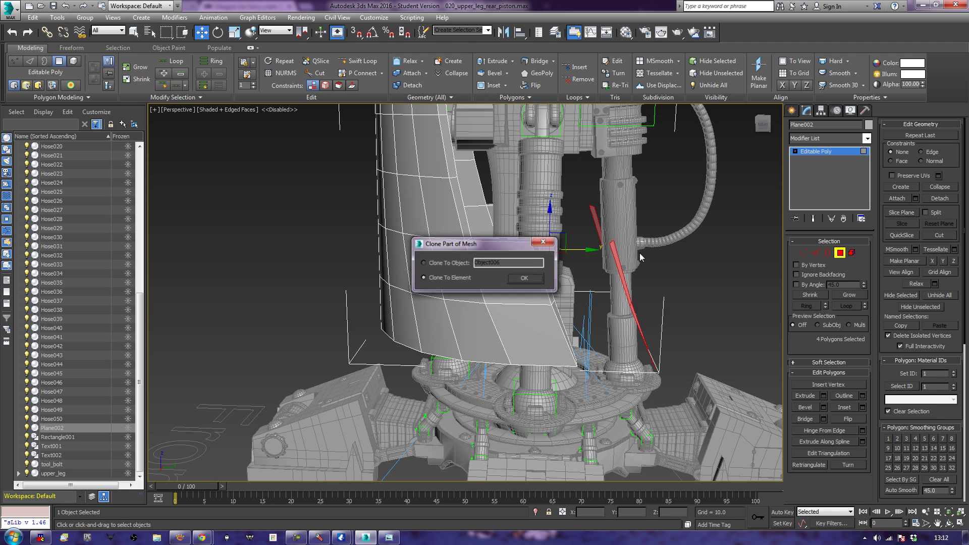
click(543, 241)
key(ctrl+z)
Step: Extrude the lower end polygons at height 0, move them outward along Y and scale them flat into vertical ends
middle_drag(708, 323, 681, 312)
click(823, 396)
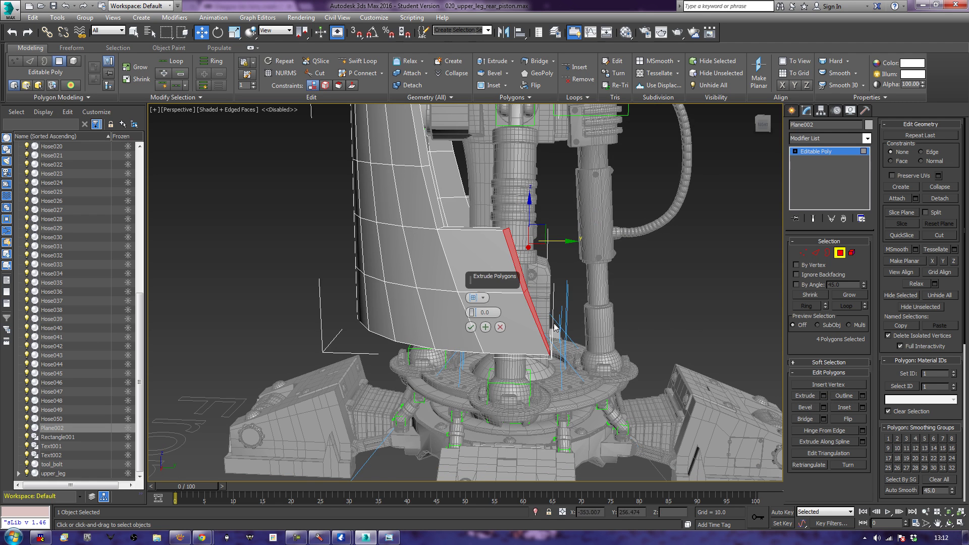
click(470, 328)
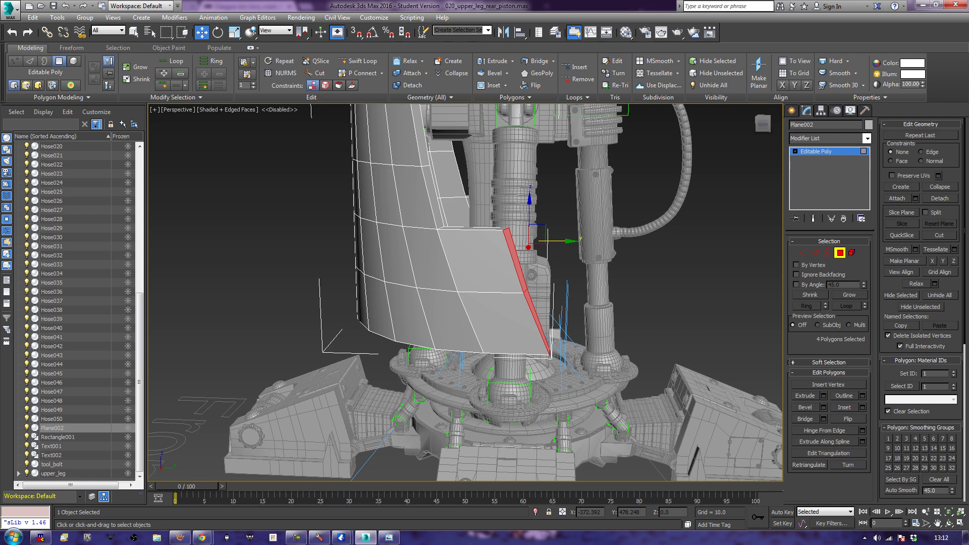
drag(573, 242, 323, 224)
key(e)
key(r)
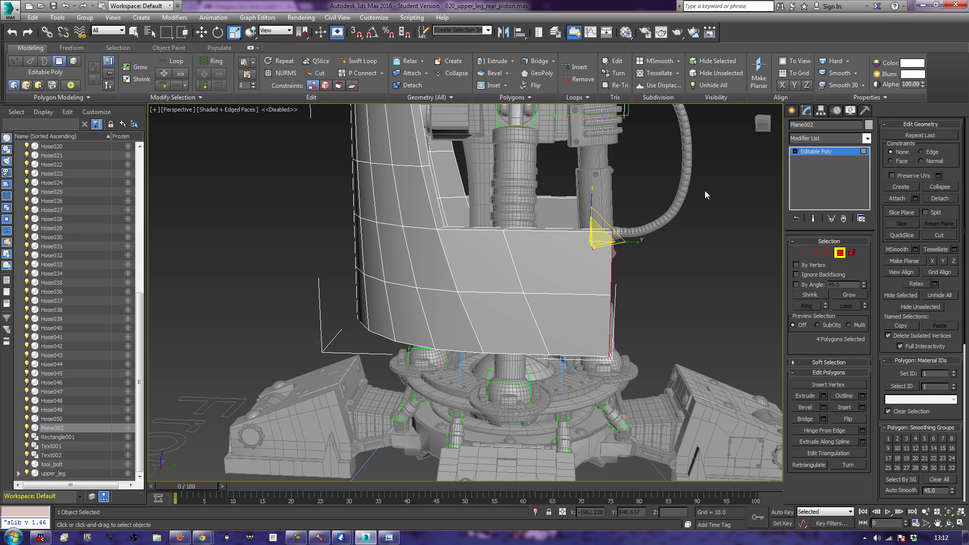
Step: Select the slanted edge loops across both lower side wings and scale them to straighten them
click(815, 255)
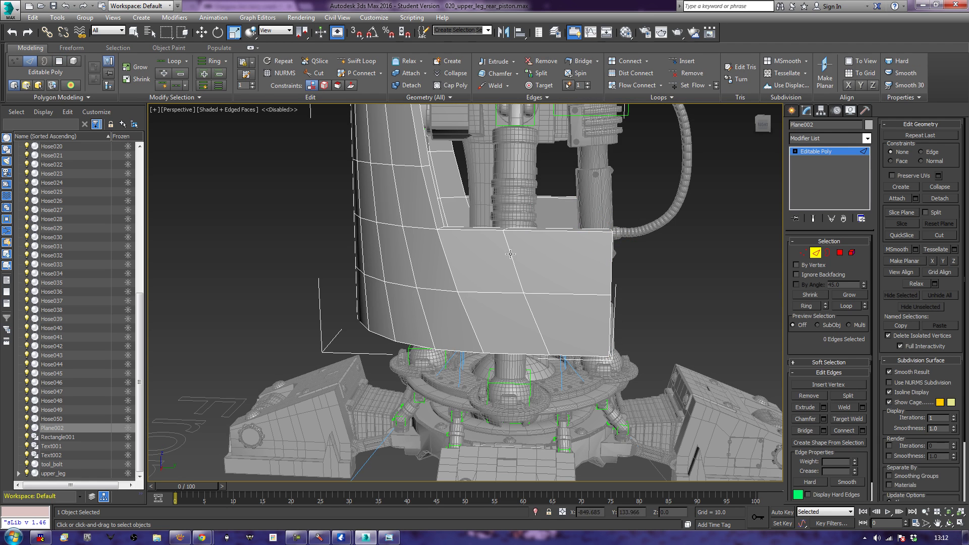
double_click(509, 249)
alt+middle_drag(289, 236, 492, 323)
key(ctrl+z)
ctrl+double_click(504, 330)
drag(452, 279, 468, 283)
click(336, 320)
Step: Raise the top end edges of both side wings about 18 units along Z
scroll(323, 324, down, 8)
alt+middle_drag(304, 330, 525, 331)
scroll(506, 319, up, 3)
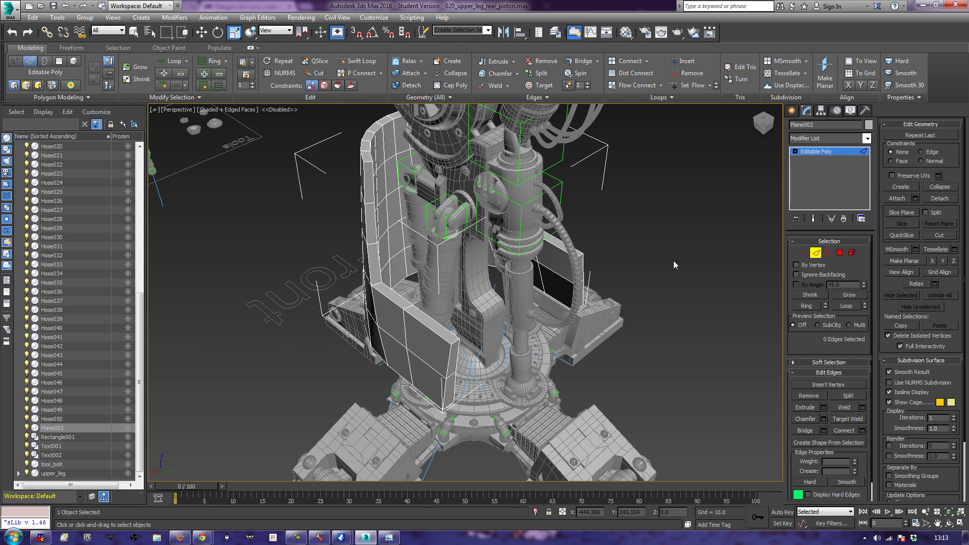
click(576, 261)
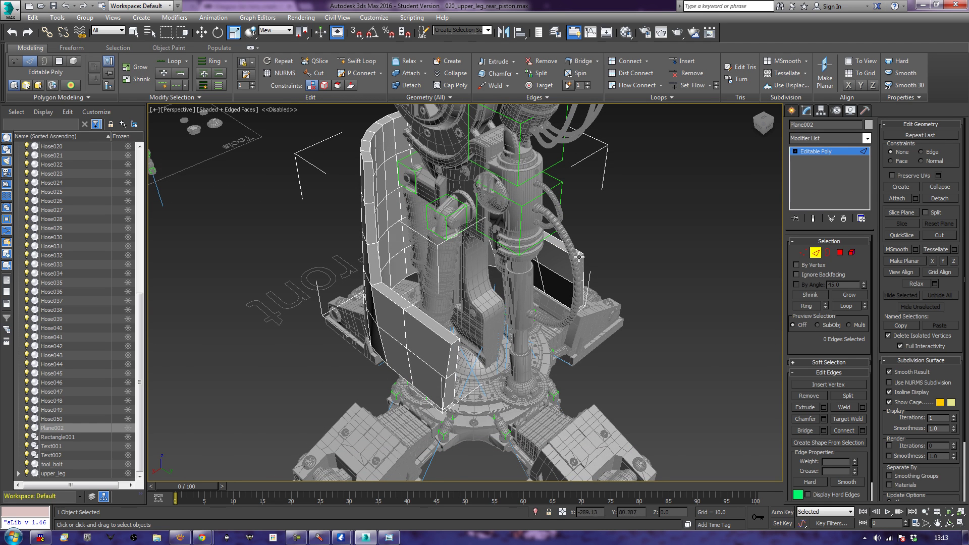
ctrl+click(455, 342)
alt+middle_drag(455, 353, 493, 342)
key(w)
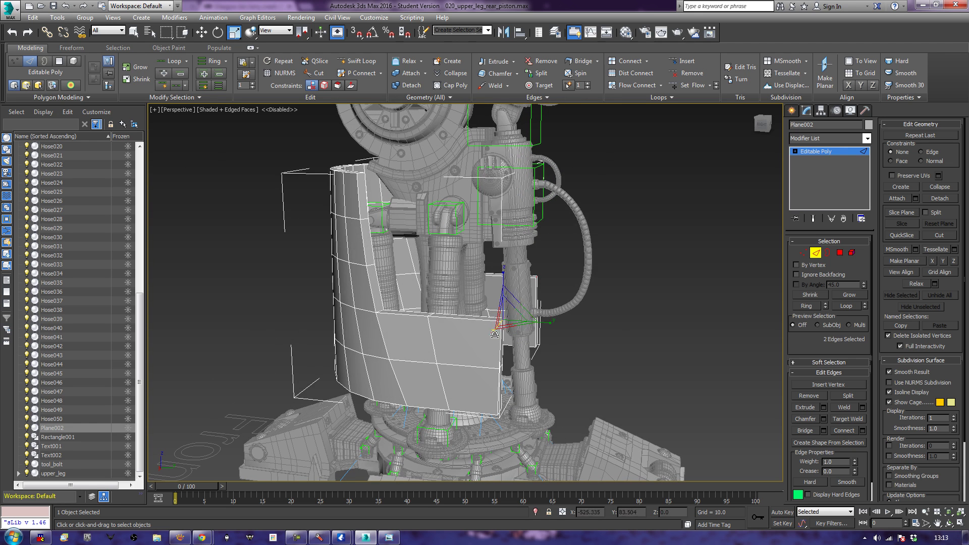
drag(504, 286, 504, 265)
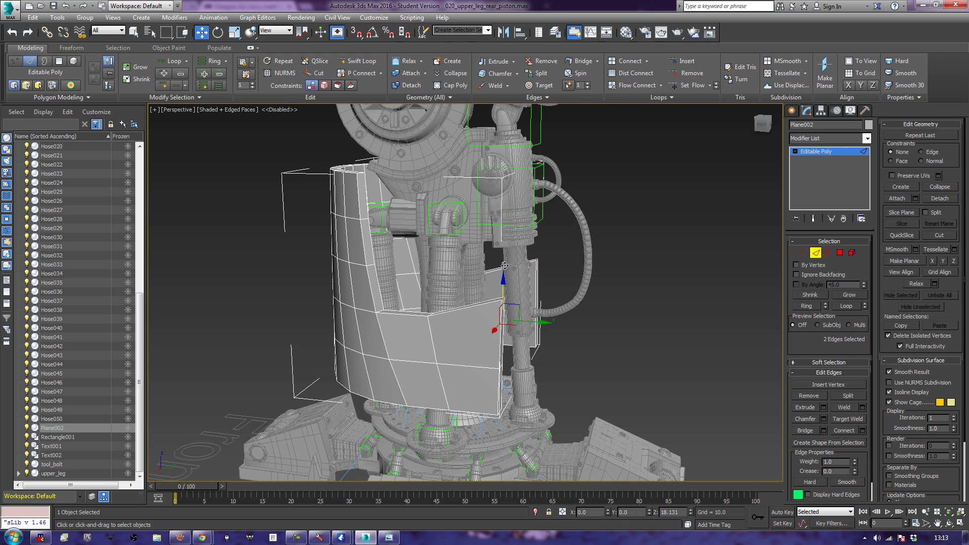
Step: Delete the lower outer corner polygons of both side wings, including their underside faces
alt+middle_drag(556, 382, 579, 322)
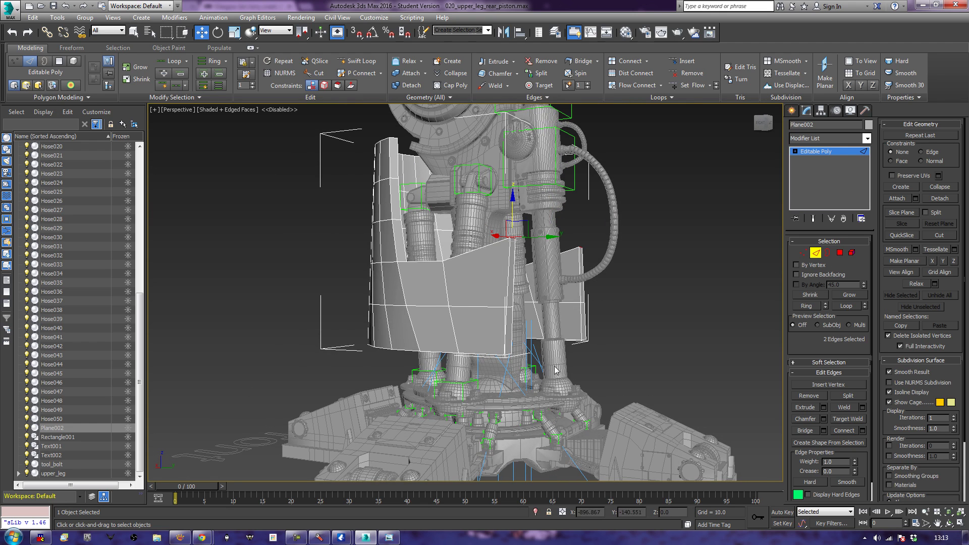
click(840, 252)
click(582, 334)
drag(568, 331, 565, 330)
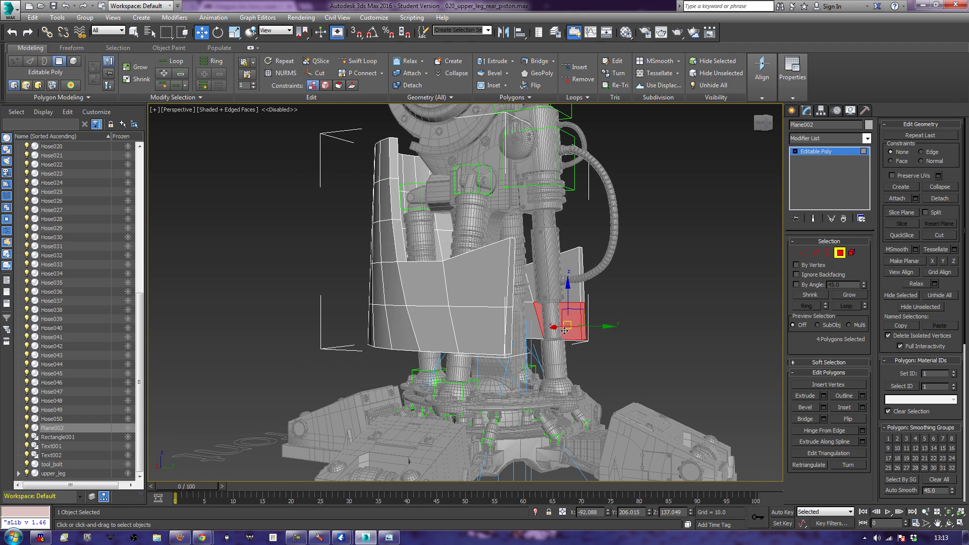
key(Delete)
click(492, 354)
key(Delete)
Step: Bridge the open edges left by the deleted corner polygons on the side wings
alt+middle_drag(524, 361, 561, 321)
click(816, 252)
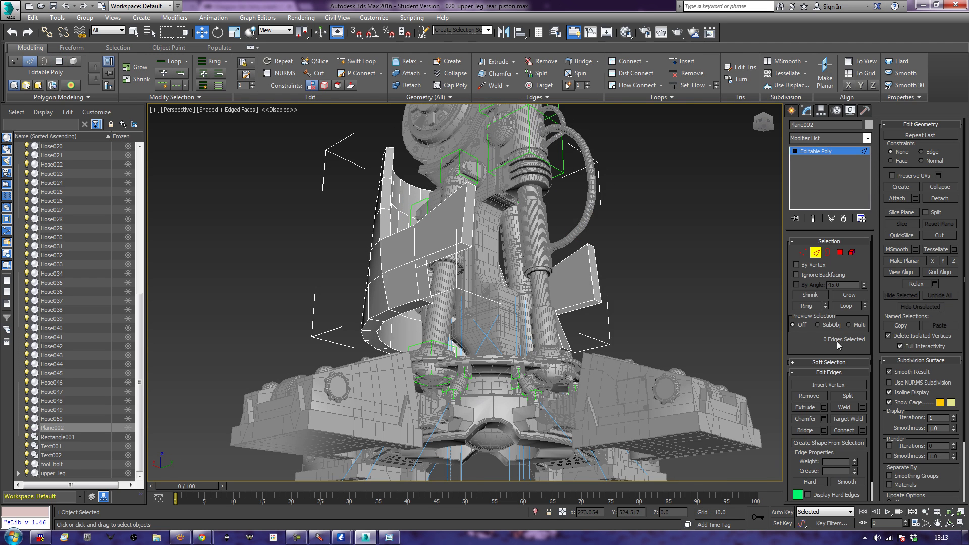
click(805, 430)
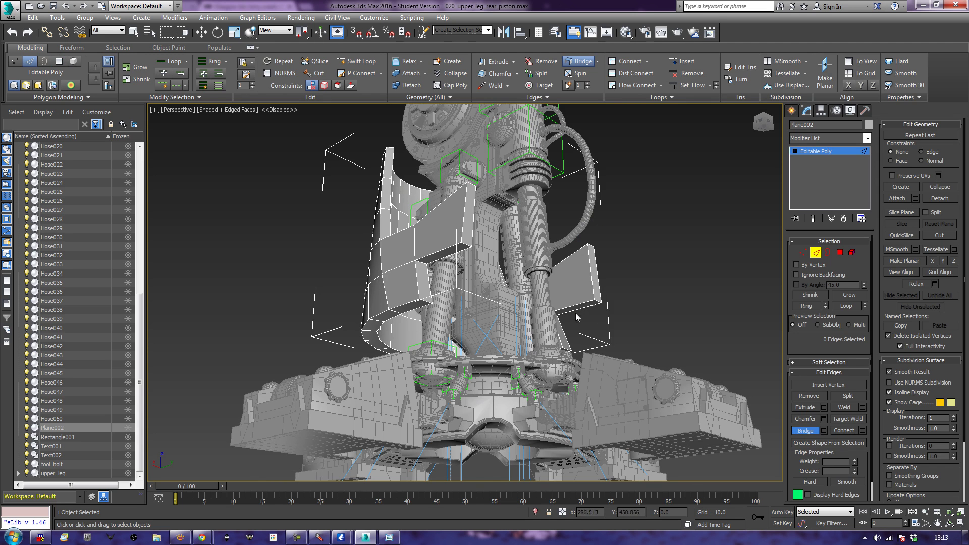
right_click(567, 347)
Step: Select the end polygons at both upper corners of the panel, rim and side face, and extrude them 17.545 units
alt+middle_drag(426, 253, 501, 313)
scroll(509, 328, up, 3)
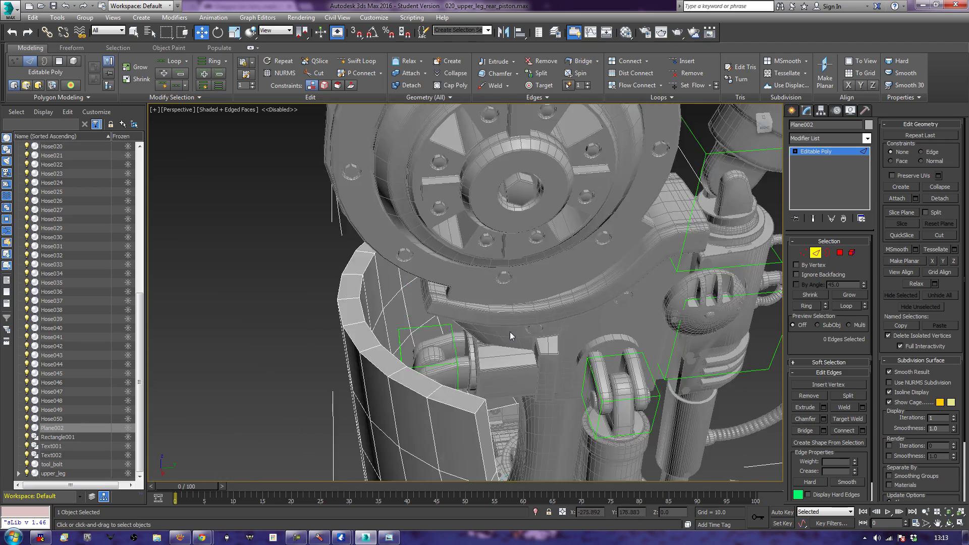
scroll(526, 314, up, 2)
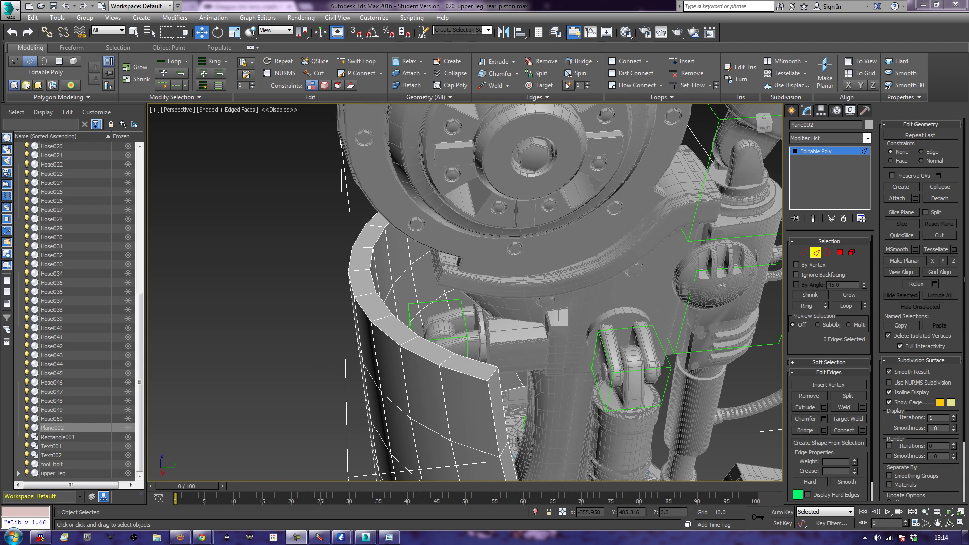
middle_drag(759, 343, 771, 216)
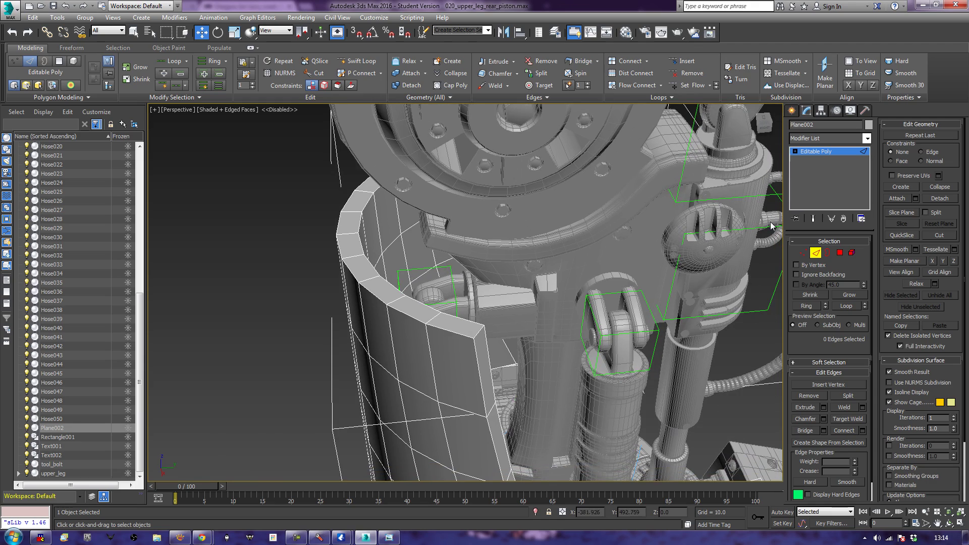
click(840, 252)
click(474, 334)
ctrl+click(487, 368)
middle_drag(570, 349, 534, 332)
scroll(530, 334, down, 5)
alt+middle_drag(707, 321, 377, 275)
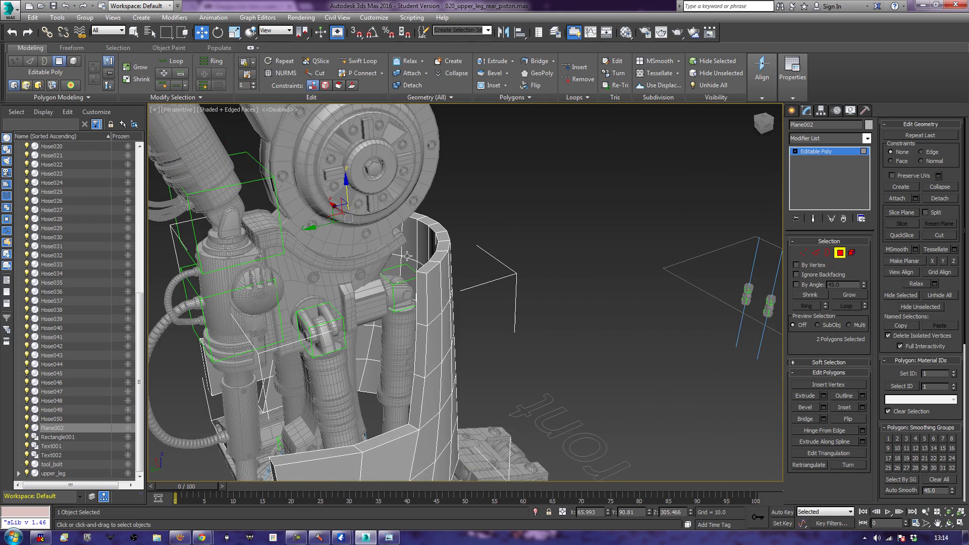
ctrl+click(423, 269)
ctrl+click(422, 297)
alt+middle_drag(249, 283, 439, 298)
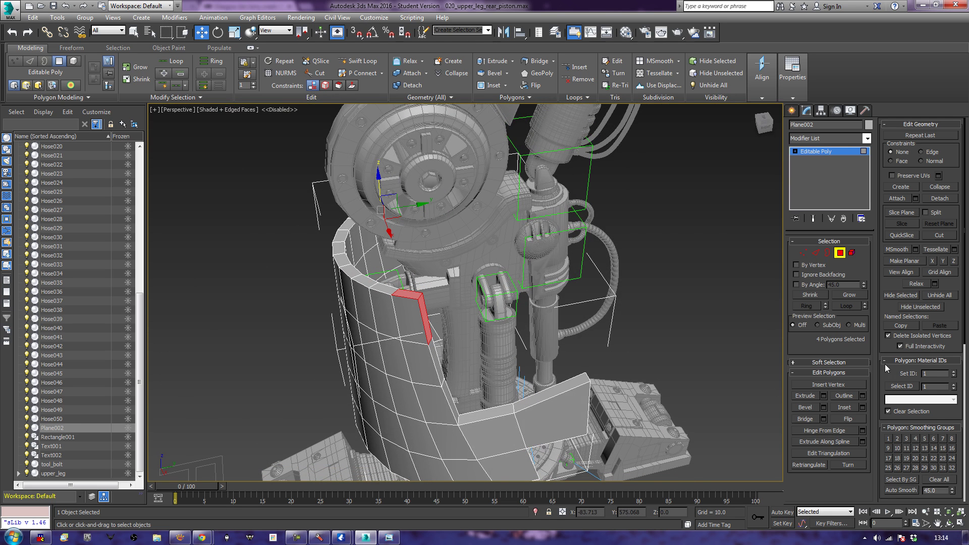
click(824, 396)
click(482, 299)
click(511, 316)
drag(473, 312, 492, 273)
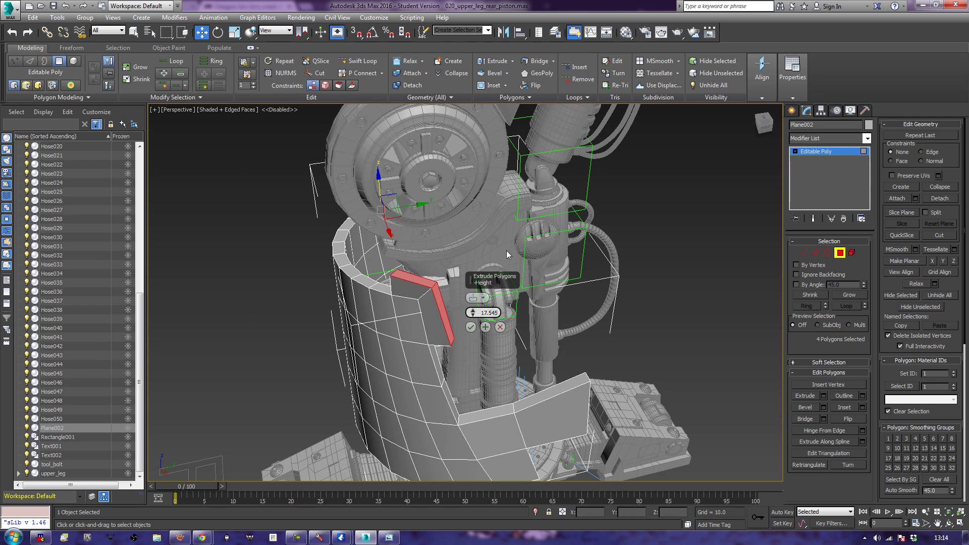
click(471, 326)
click(296, 377)
Step: Try moving the top end edge of one extruded upper corner inward along X
alt+middle_drag(171, 347, 303, 348)
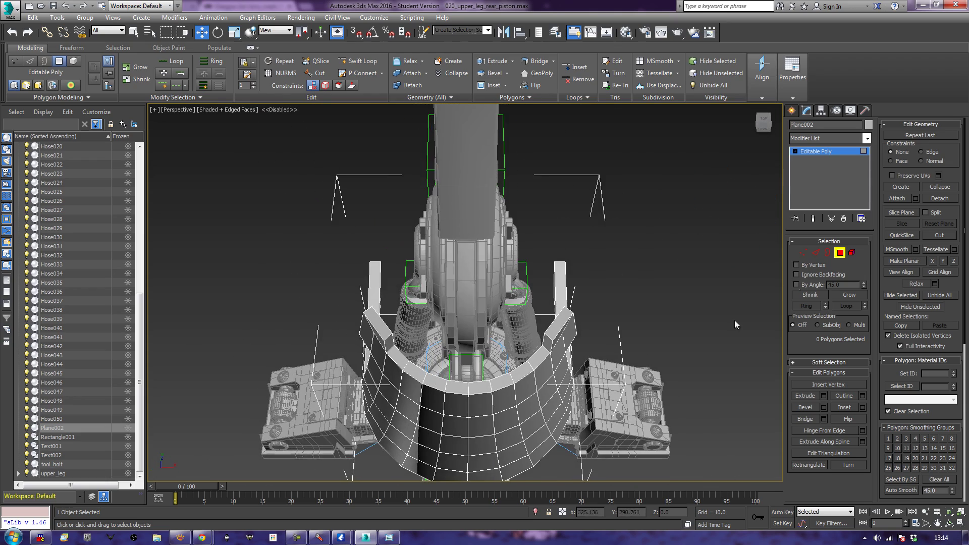
click(816, 253)
click(567, 297)
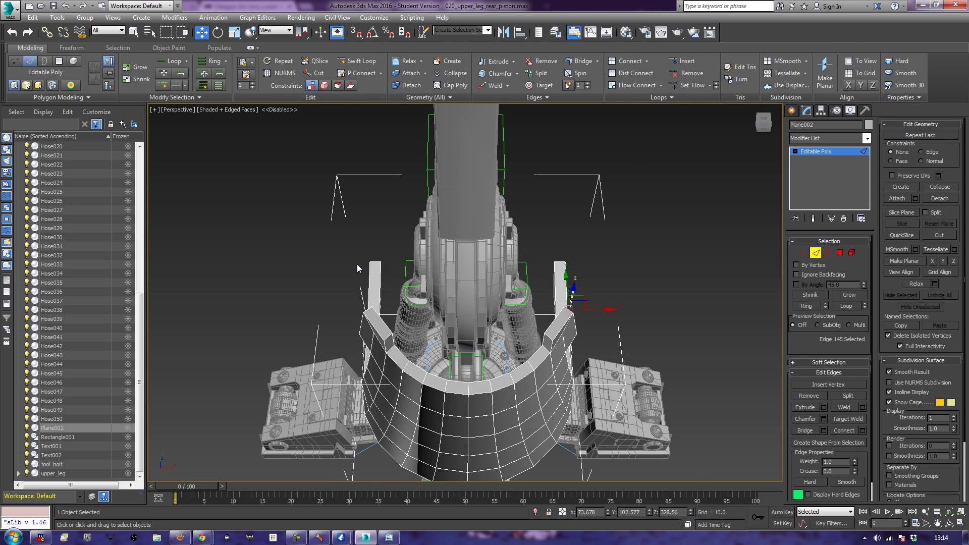
drag(606, 309, 599, 305)
alt+middle_drag(585, 391, 557, 286)
scroll(594, 345, up, 5)
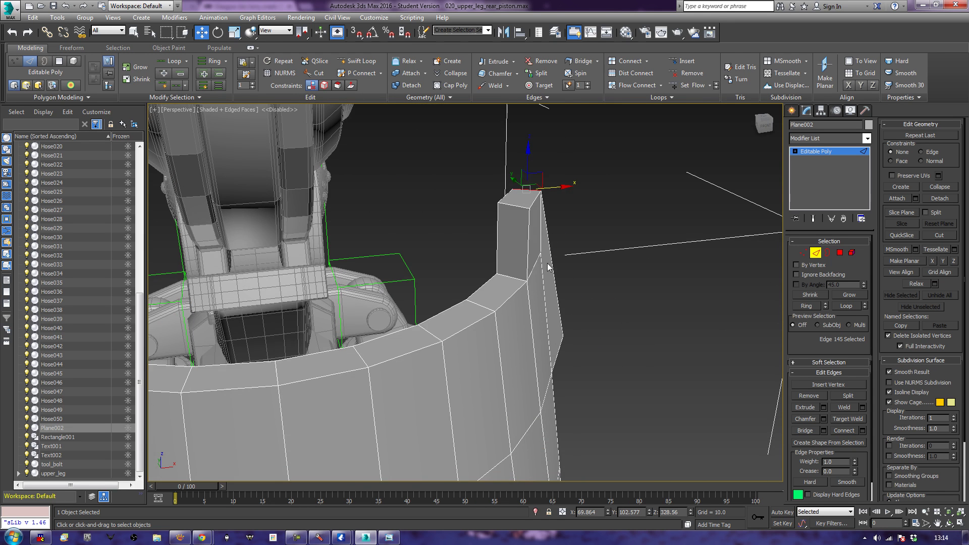
click(534, 207)
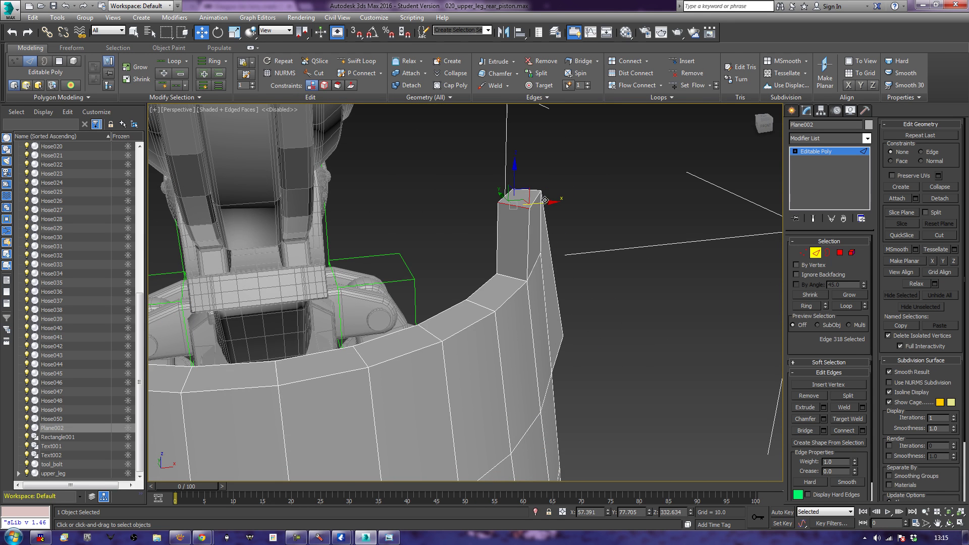
alt+middle_drag(586, 218, 544, 280)
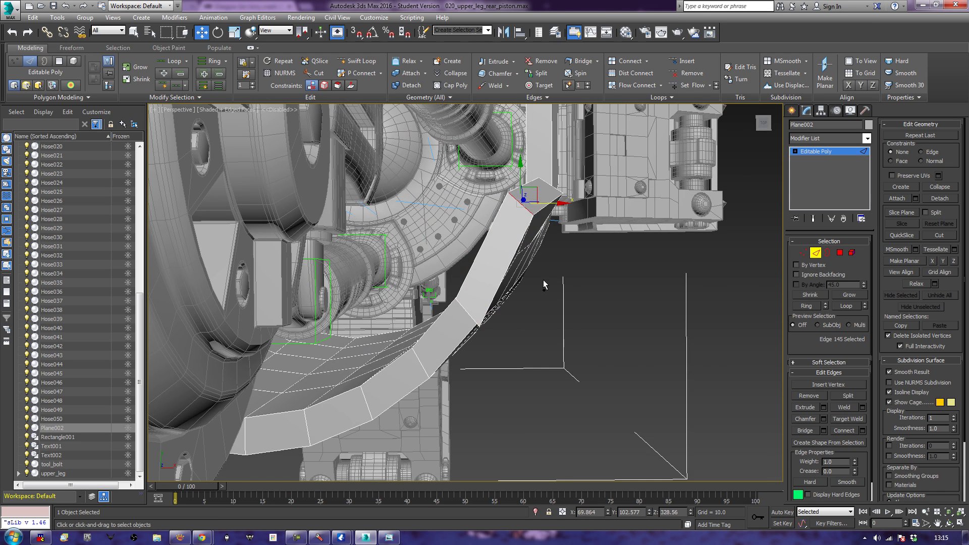
drag(551, 202, 569, 198)
Step: Move the top end edge of one extruded upper corner block inward by about -2.15 in X and 1.56 in Y
alt+middle_drag(489, 292, 482, 215)
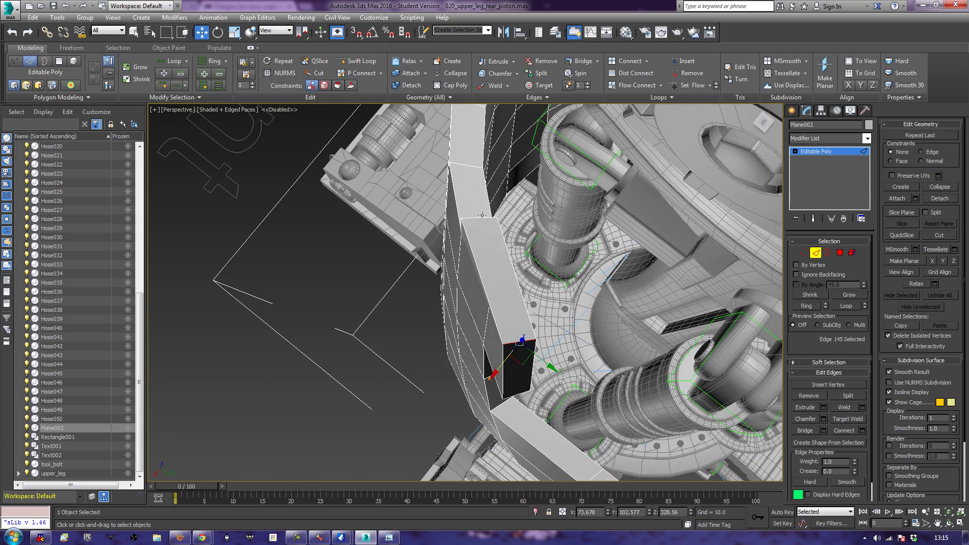
click(481, 219)
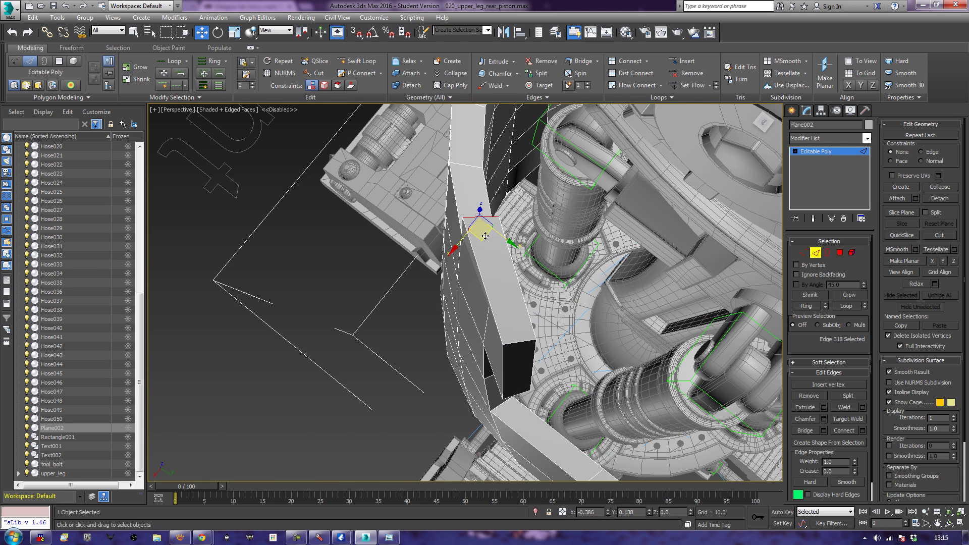
click(514, 344)
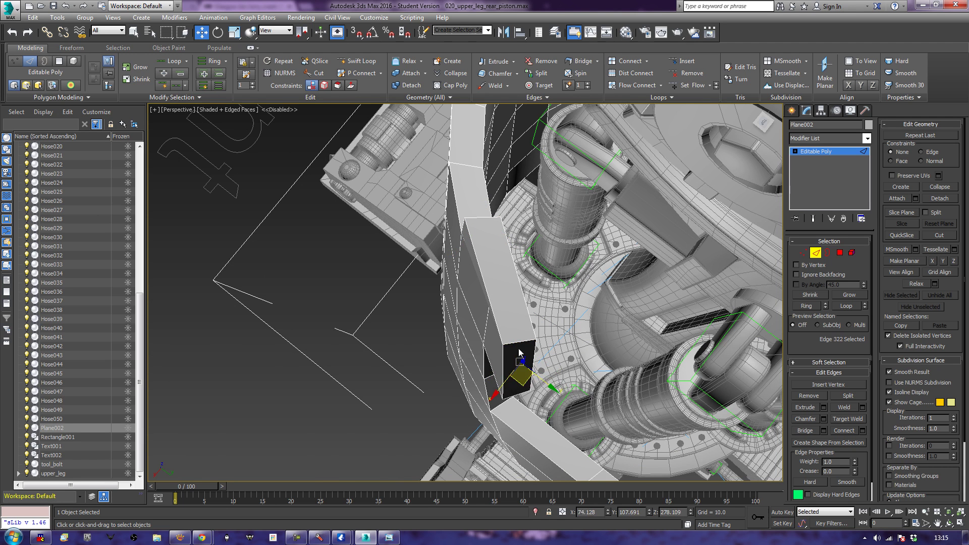
click(517, 342)
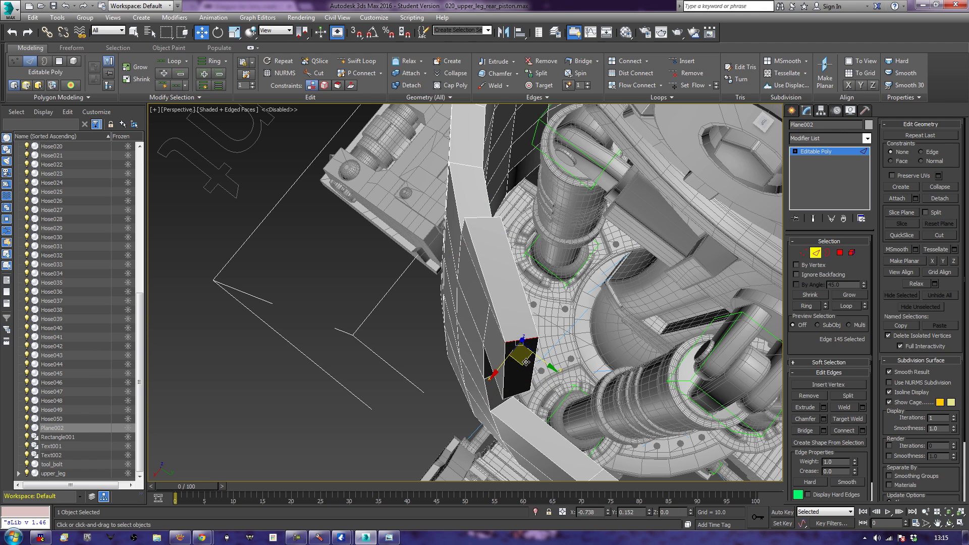
drag(531, 360, 534, 362)
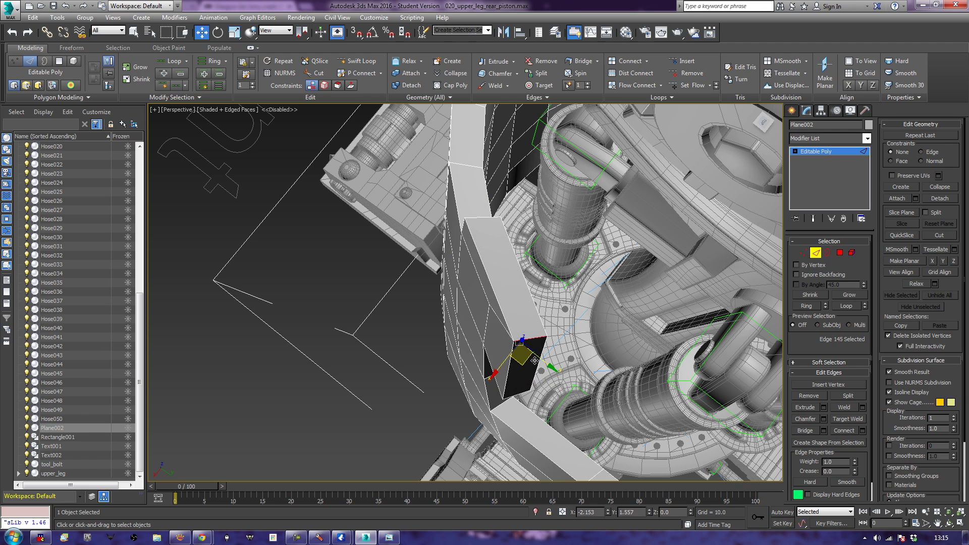
Step: Adjust two top edges of the opposite upper corner block in the XY plane, shifting the second about 1.06 in X and 2.01 in Y
alt+middle_drag(534, 362, 447, 226)
click(454, 228)
drag(464, 225, 475, 236)
click(513, 274)
drag(521, 259, 523, 259)
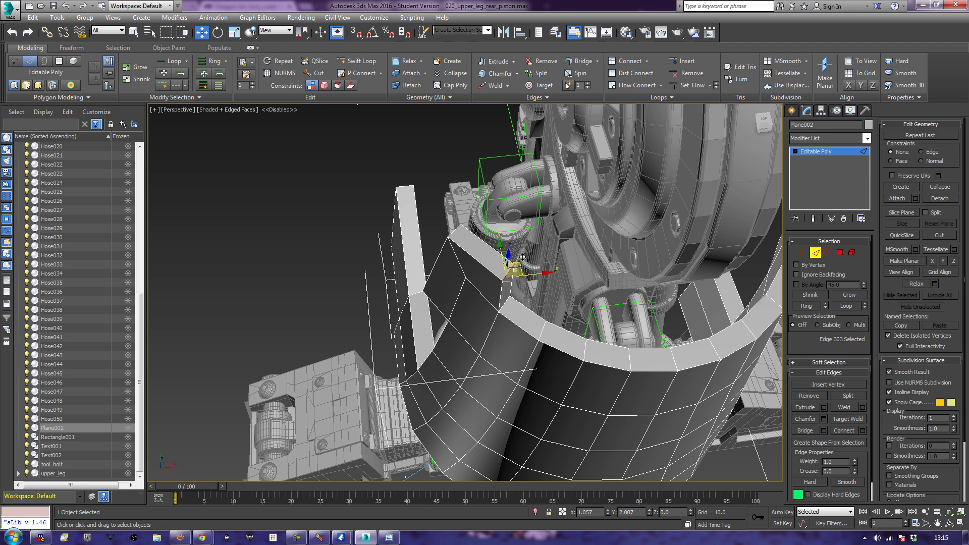
click(346, 223)
Step: Select five adjacent polygons along the panel's top rim between the corner blocks and lower them along Z
scroll(348, 223, down, 3)
alt+middle_drag(380, 245, 464, 260)
click(460, 264)
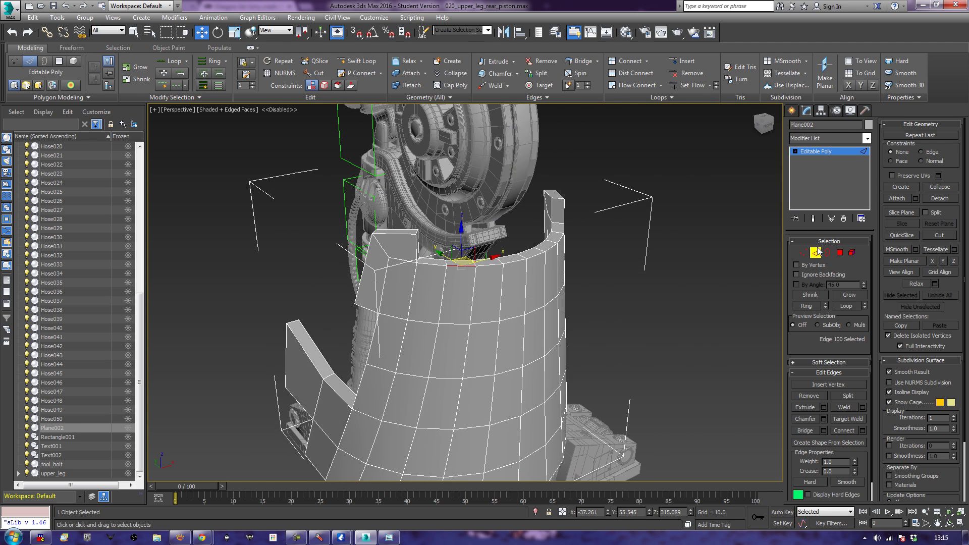
click(840, 253)
click(459, 262)
ctrl+click(490, 261)
ctrl+click(515, 258)
ctrl+click(535, 254)
ctrl+click(549, 248)
mouse_move(549, 248)
alt+middle_down()
mouse_move(491, 228)
mouse_move(561, 239)
alt+middle_up()
drag(514, 222, 526, 271)
alt+middle_drag(526, 270, 495, 287)
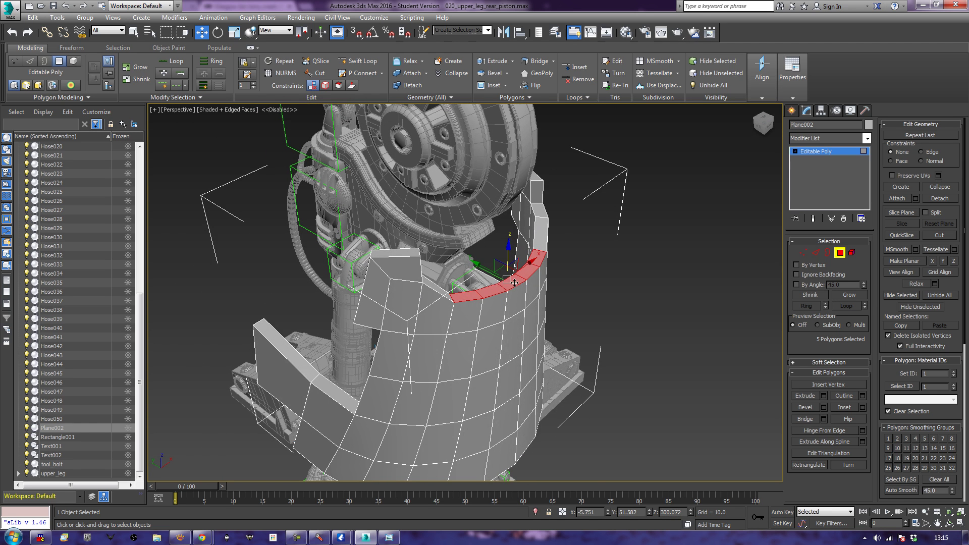
Step: Raise a single polygon in the middle of the lowered top rim by 13.975 units along Z
click(514, 283)
drag(513, 264, 513, 245)
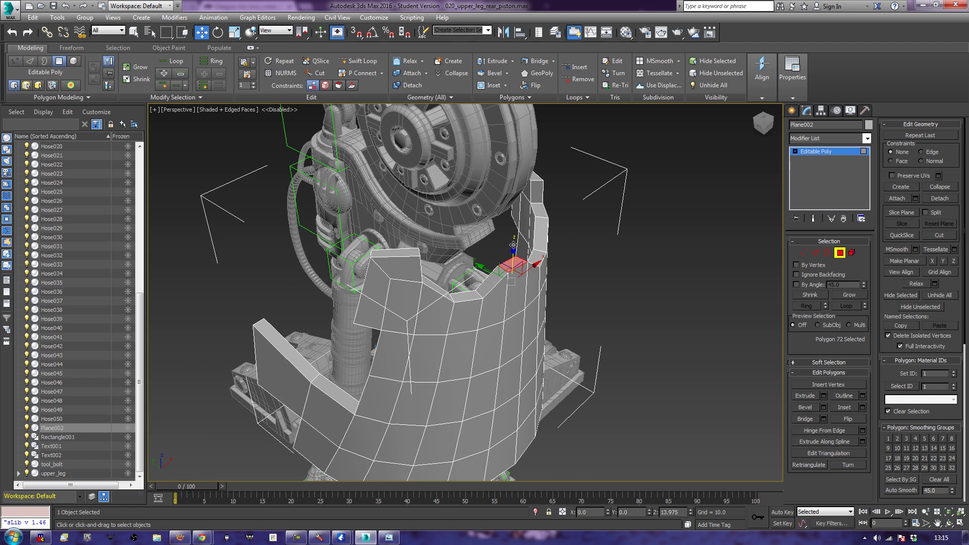
click(585, 258)
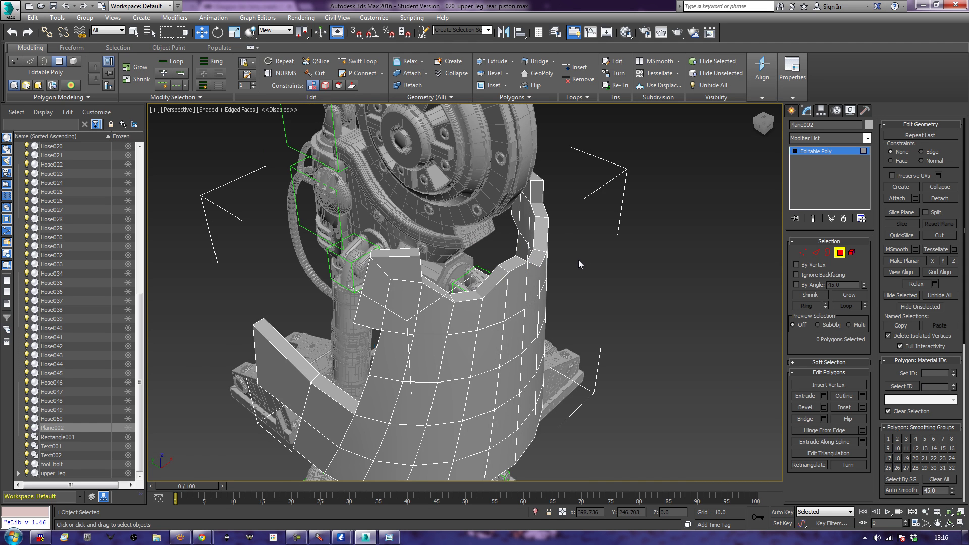
alt+middle_drag(622, 310, 377, 316)
scroll(439, 322, down, 3)
scroll(385, 328, down, 3)
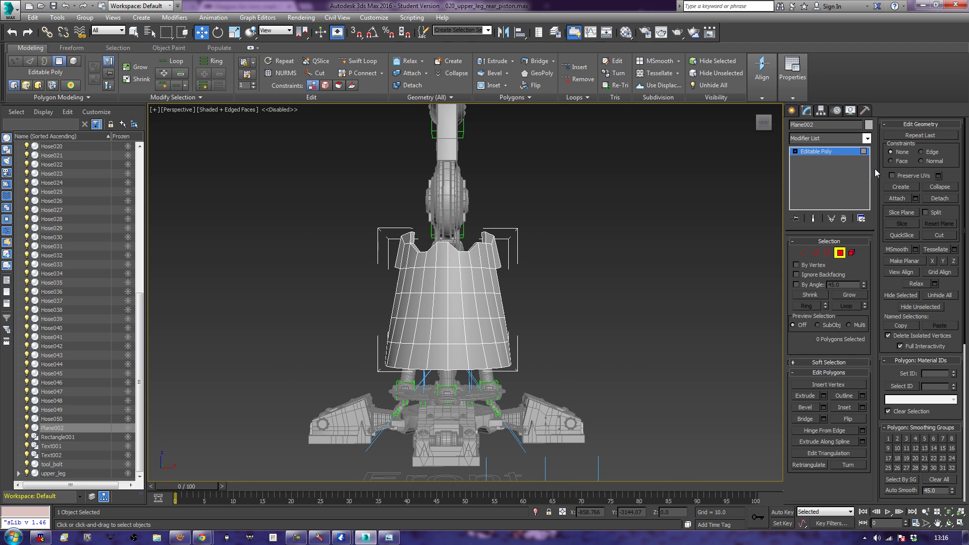
click(856, 138)
scroll(856, 147, down, 10)
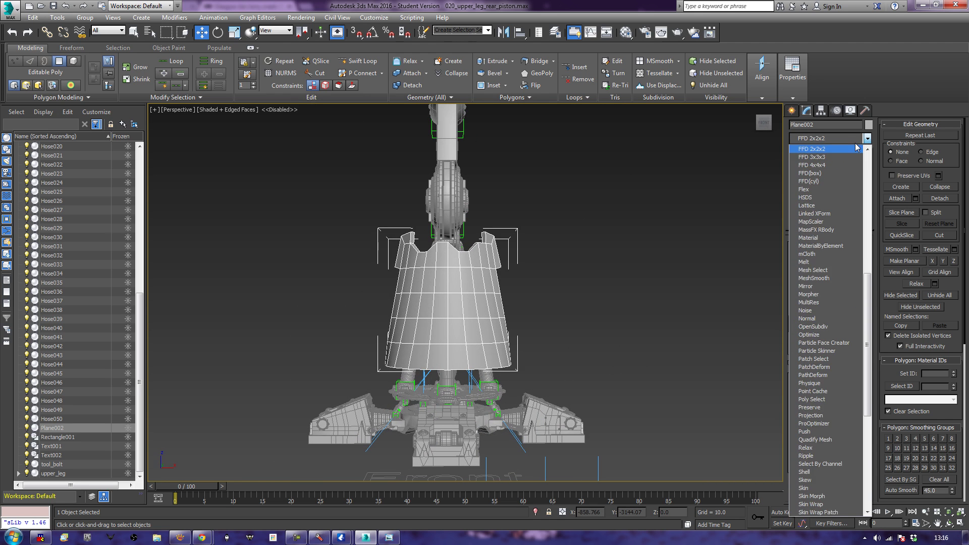
click(853, 149)
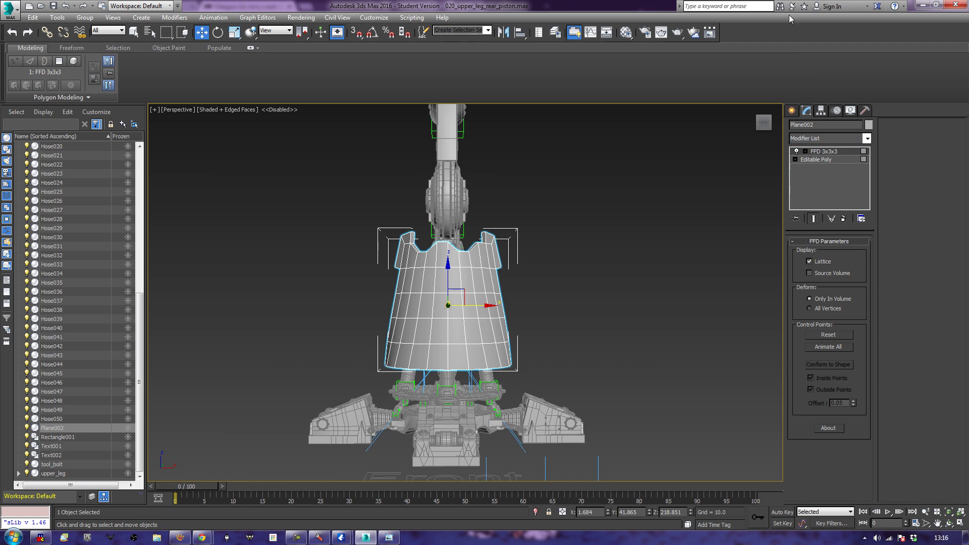
click(825, 153)
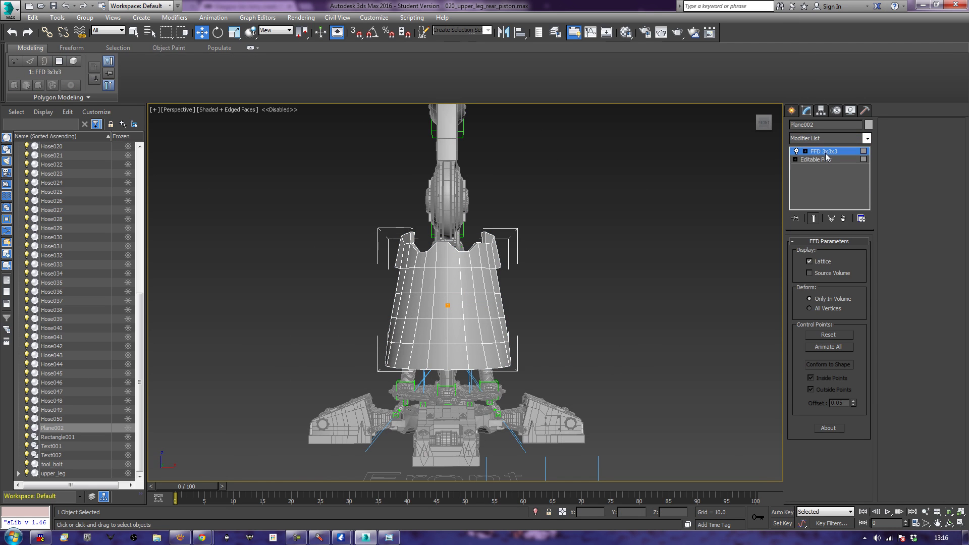
key(1)
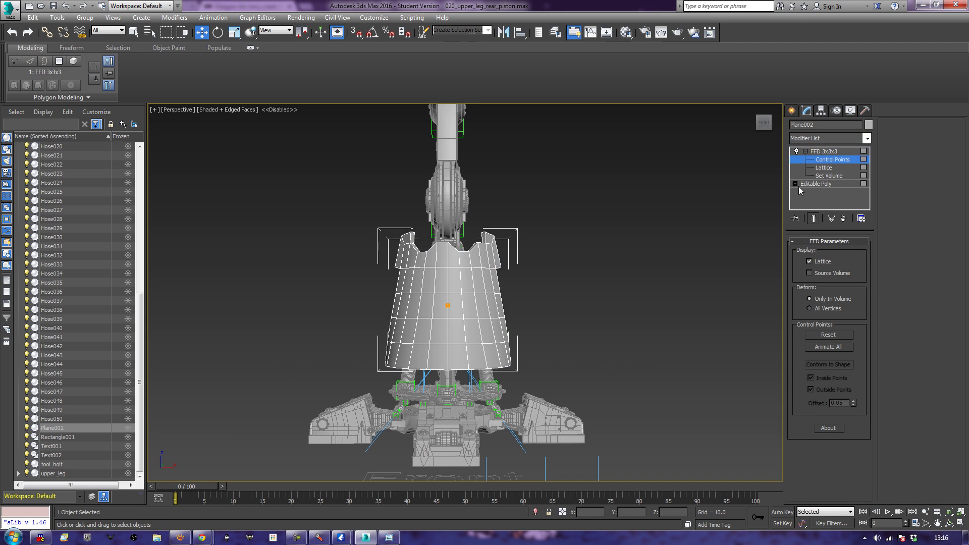
scroll(526, 330, down, 3)
alt+middle_drag(583, 337, 628, 350)
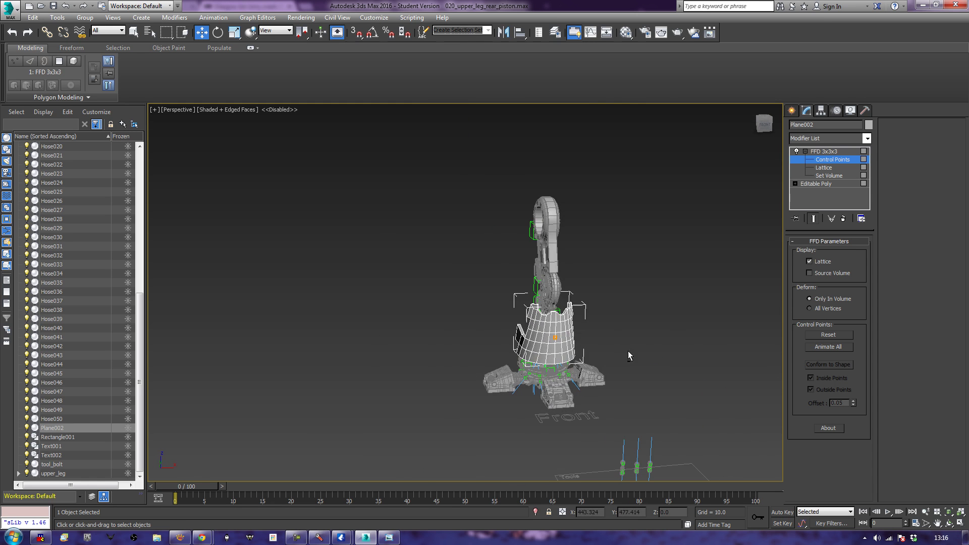
Step: Collapse the panel to Editable Poly and apply an FFD 3x3x3 modifier to the whole object
right_click(544, 335)
mouse_move(638, 435)
click(671, 441)
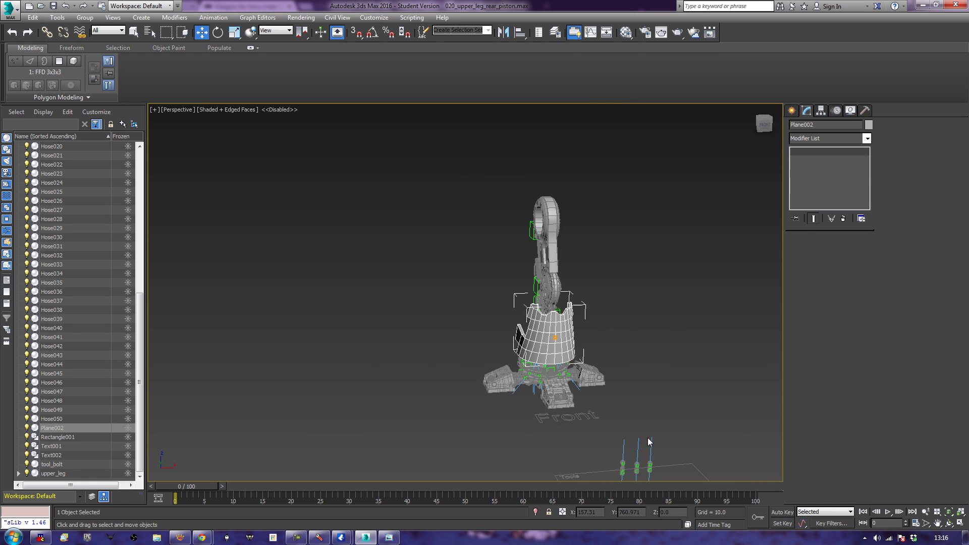
click(836, 138)
key(f)
key(f)
key(f)
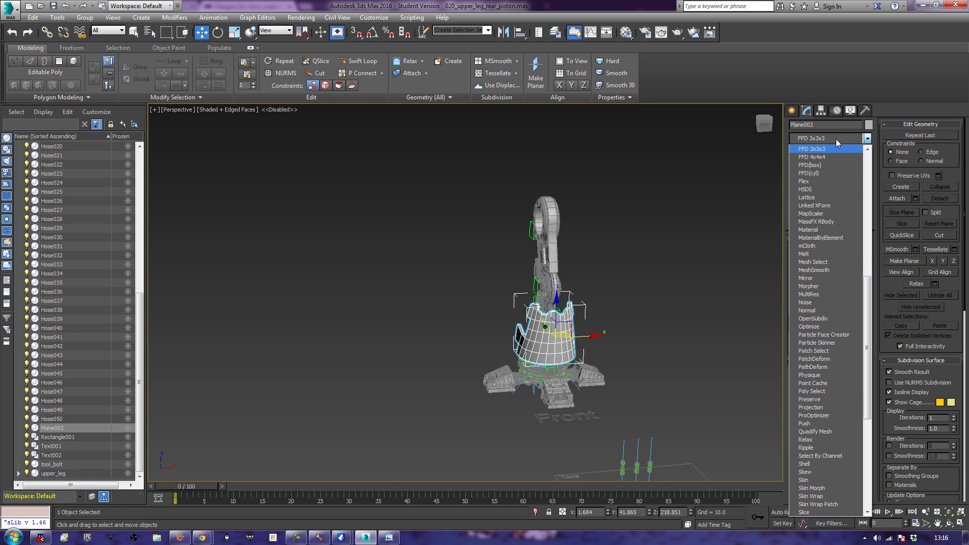
key(Return)
alt+middle_drag(720, 342, 720, 335)
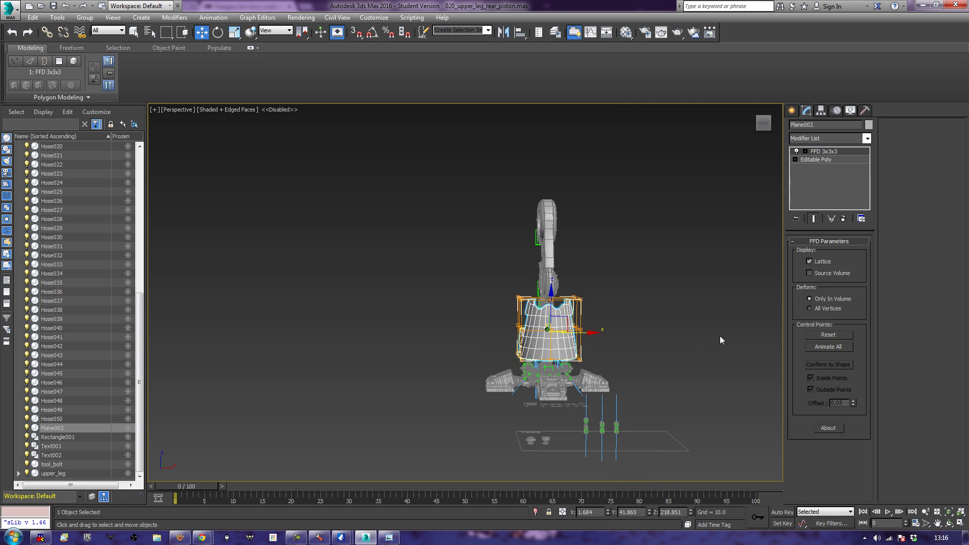
Step: In the front view, select the bottom row of FFD control points and scale it slightly inward along X
key(f)
key(z)
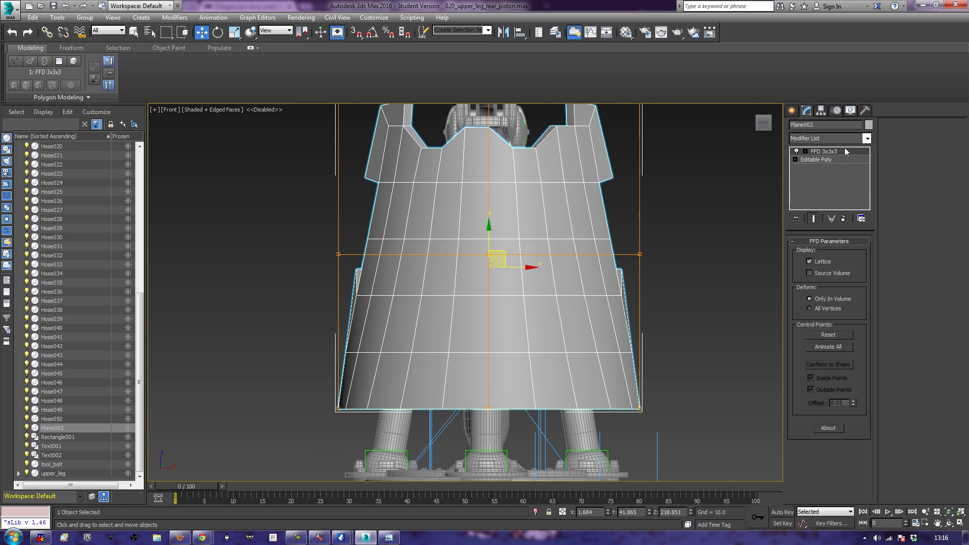
click(815, 153)
drag(237, 450, 238, 450)
key(e)
key(r)
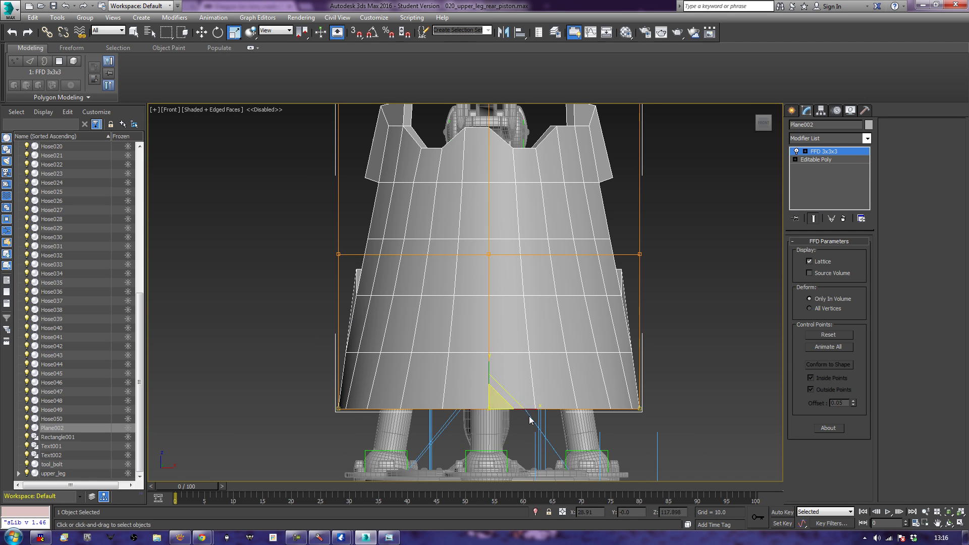
drag(531, 407, 529, 410)
Step: Move the middle-height rear control points of the FFD lattice outward so the panel's sides bulge
key(p)
alt+middle_drag(566, 367, 596, 353)
drag(446, 344, 444, 342)
key(w)
drag(372, 319, 344, 320)
Step: Move the top rear control points of the FFD lattice rearward and slightly down in the YZ plane
scroll(513, 201, down, 5)
alt+middle_drag(512, 201, 501, 189)
click(497, 208)
drag(477, 189, 444, 197)
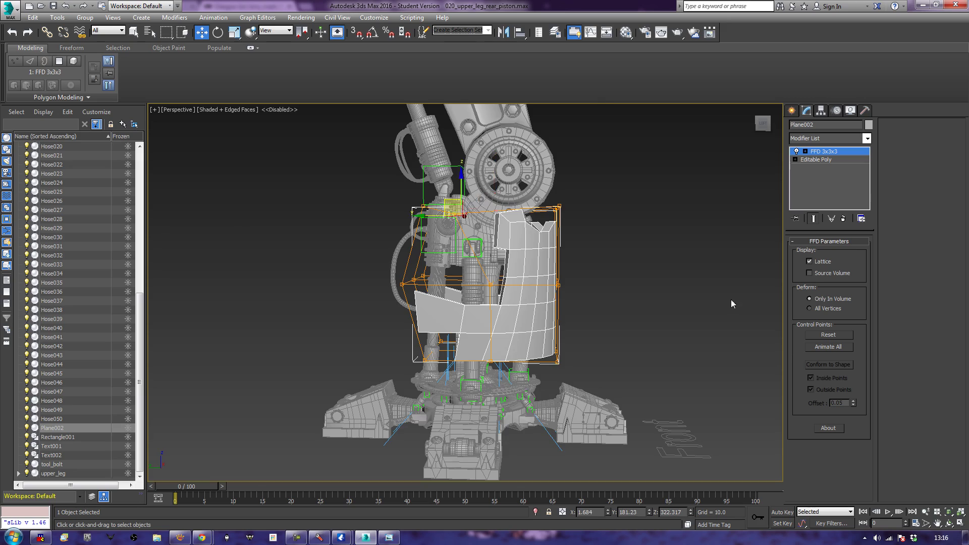
scroll(706, 274, up, 3)
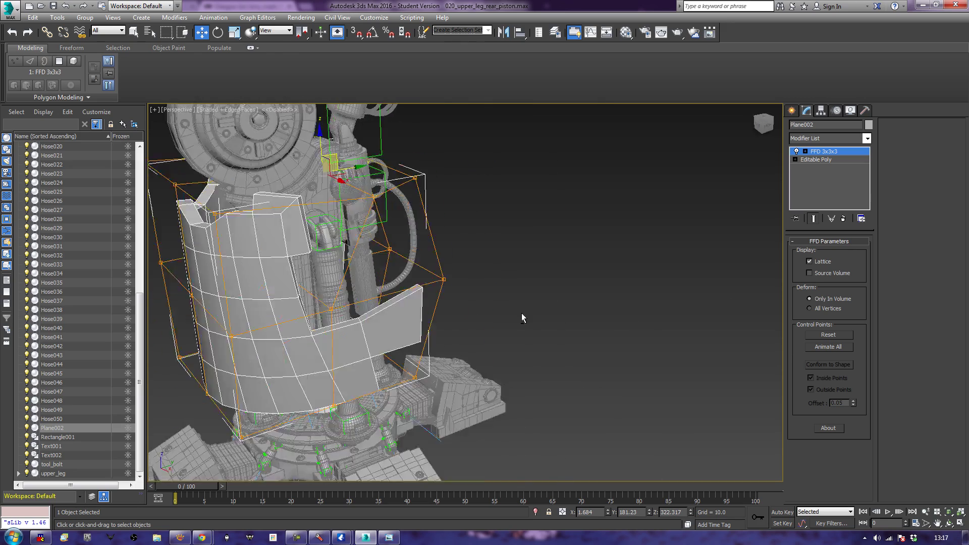